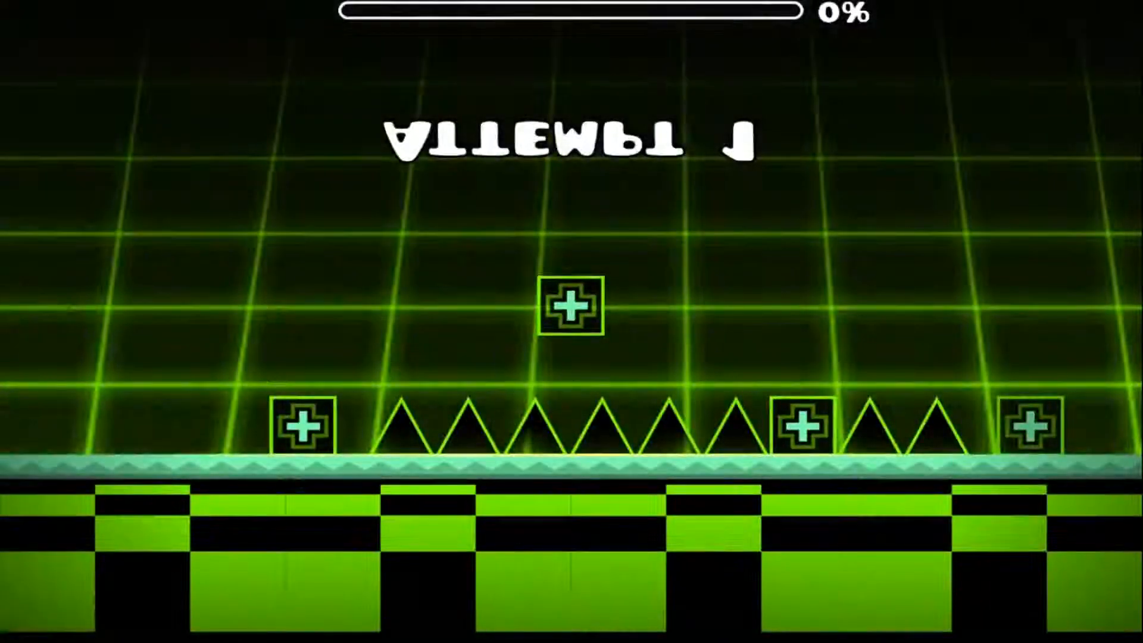
# - Verify-play the opening cube, robot, ship and spider sections through the orbs and gravity portals
pyautogui.press('space')
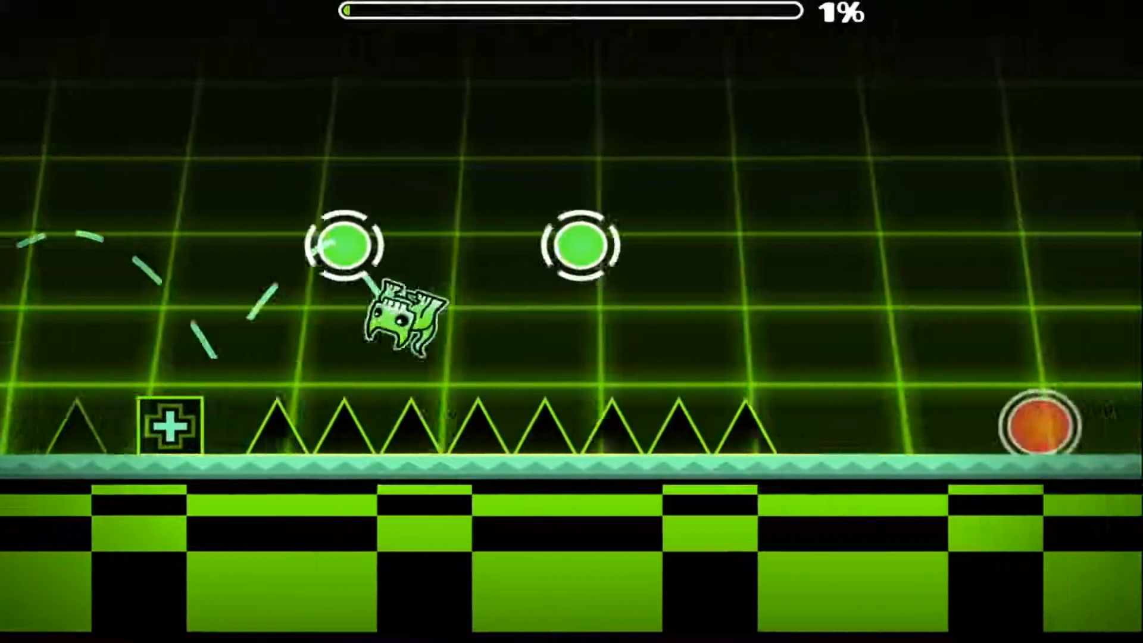
pyautogui.press('space')
pyautogui.press('space')
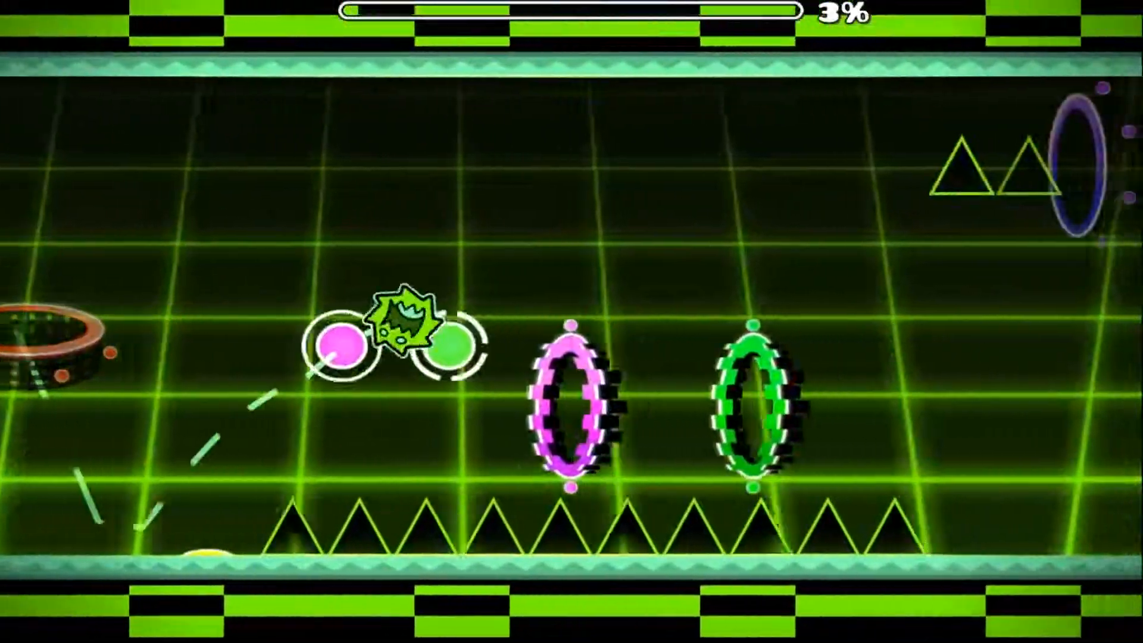
pyautogui.press('space')
pyautogui.press('space')
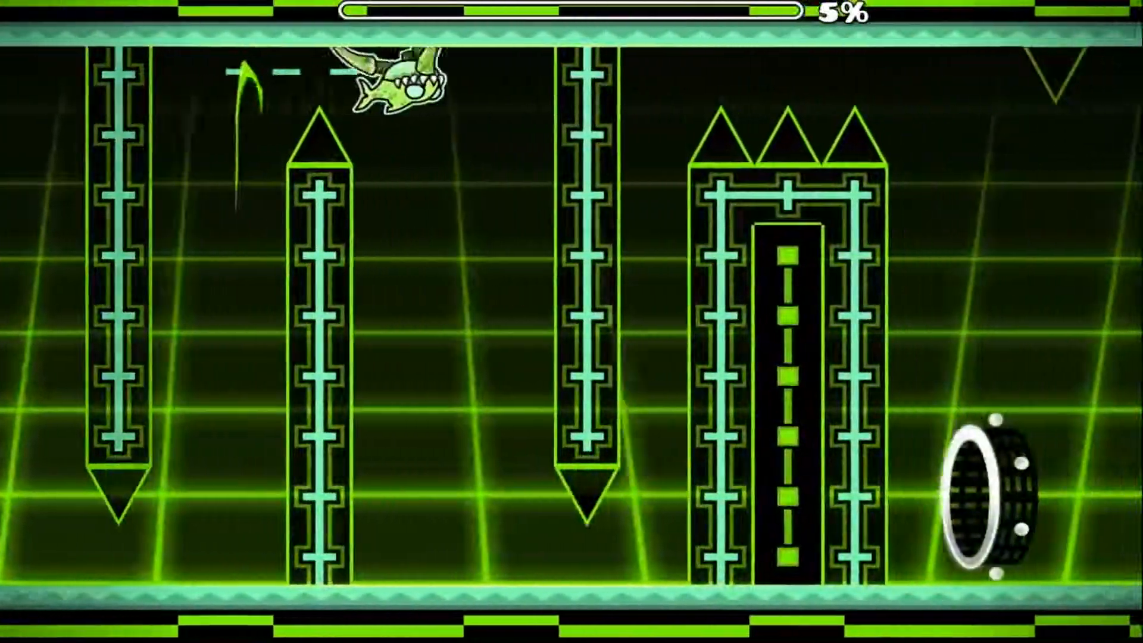
pyautogui.press('space')
pyautogui.press('space')
pyautogui.press('space')
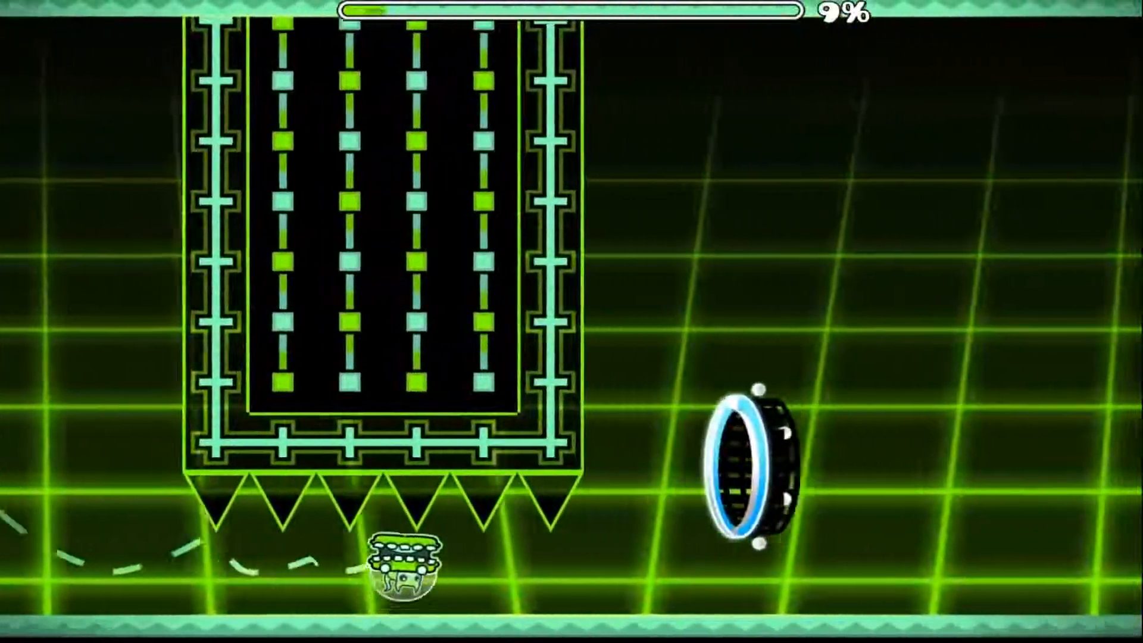
pyautogui.press('space')
pyautogui.press('space')
pyautogui.press('space')
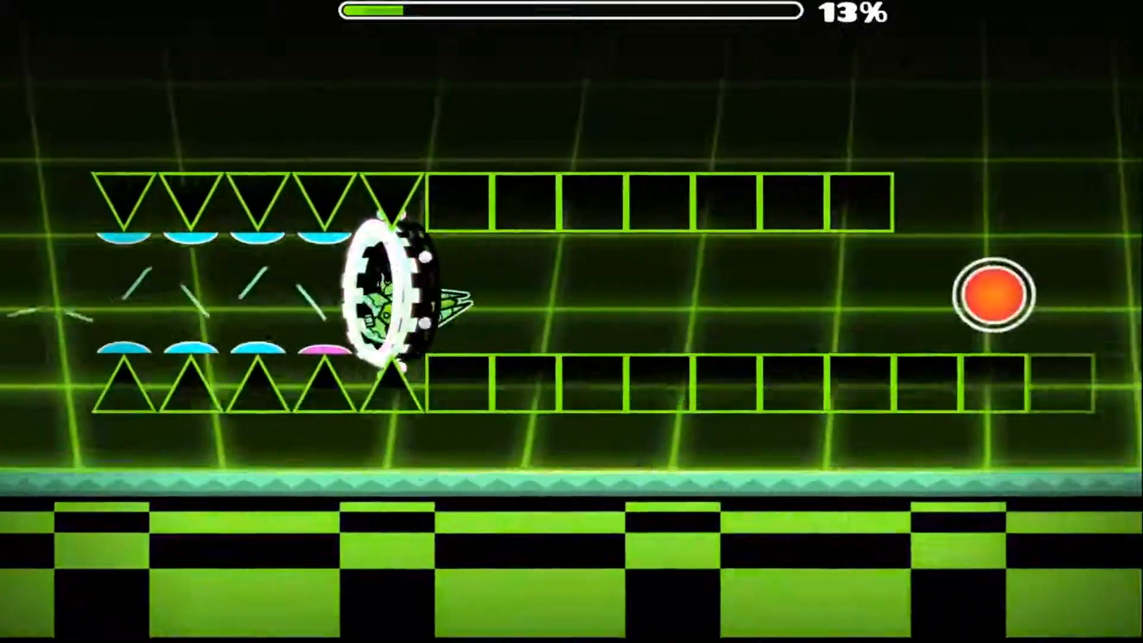
pyautogui.press('space')
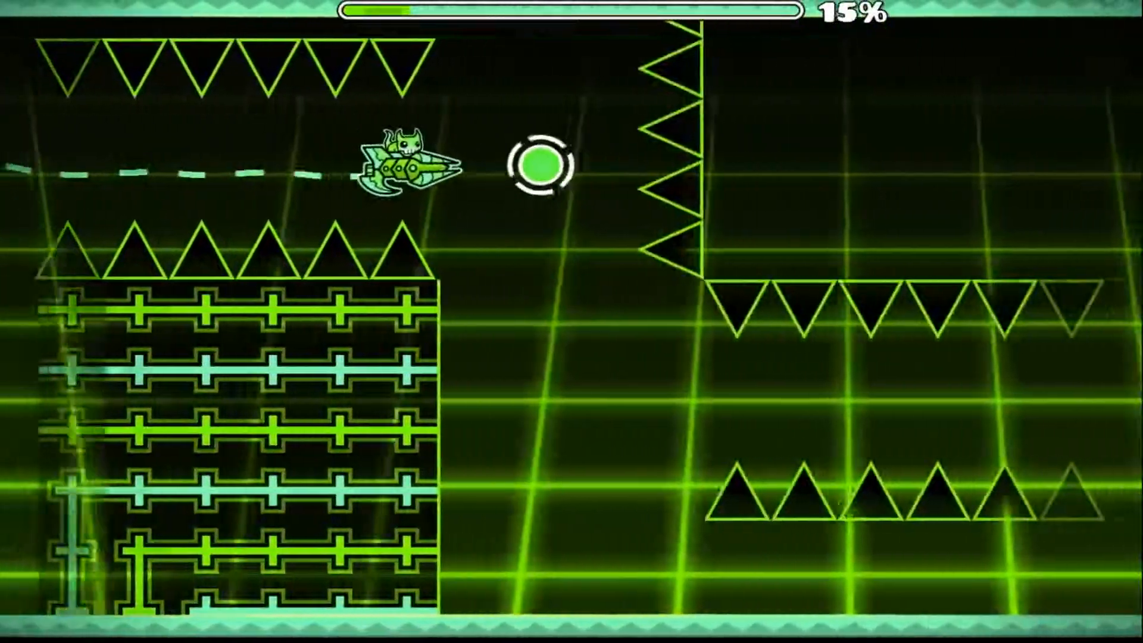
pyautogui.press('space')
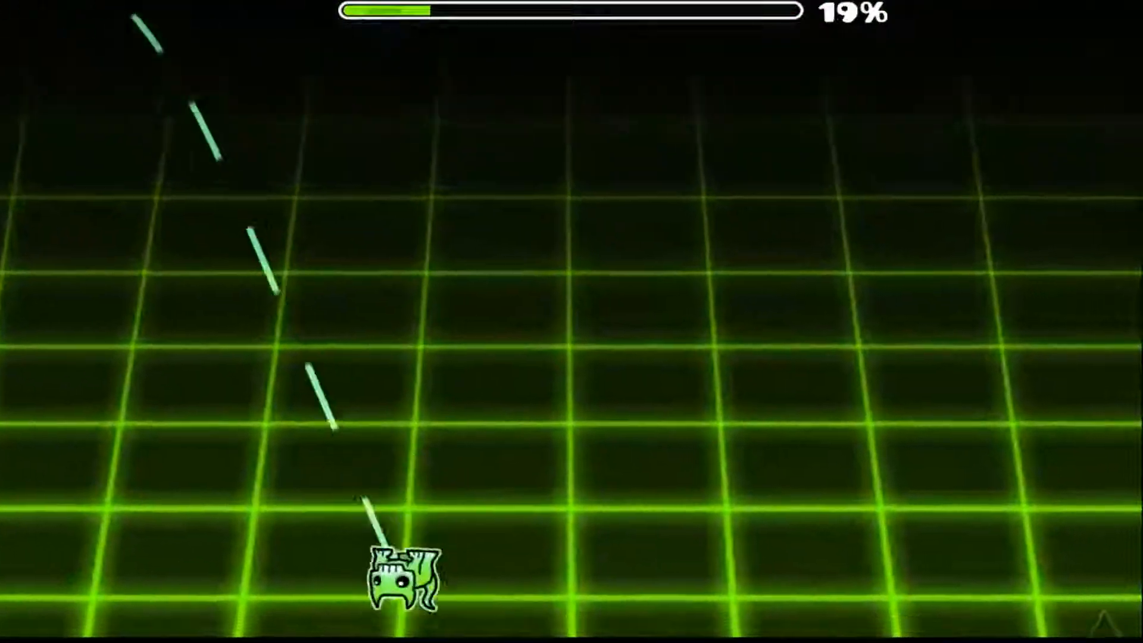
pyautogui.press('space')
pyautogui.press('space')
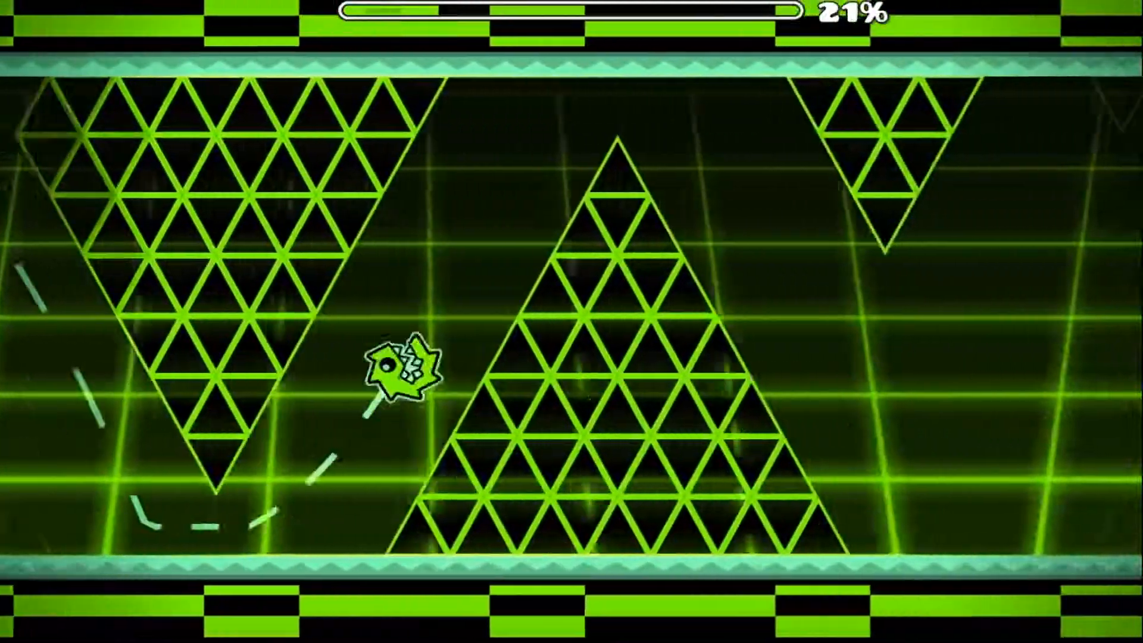
pyautogui.press('space')
pyautogui.press('space')
pyautogui.press('space')
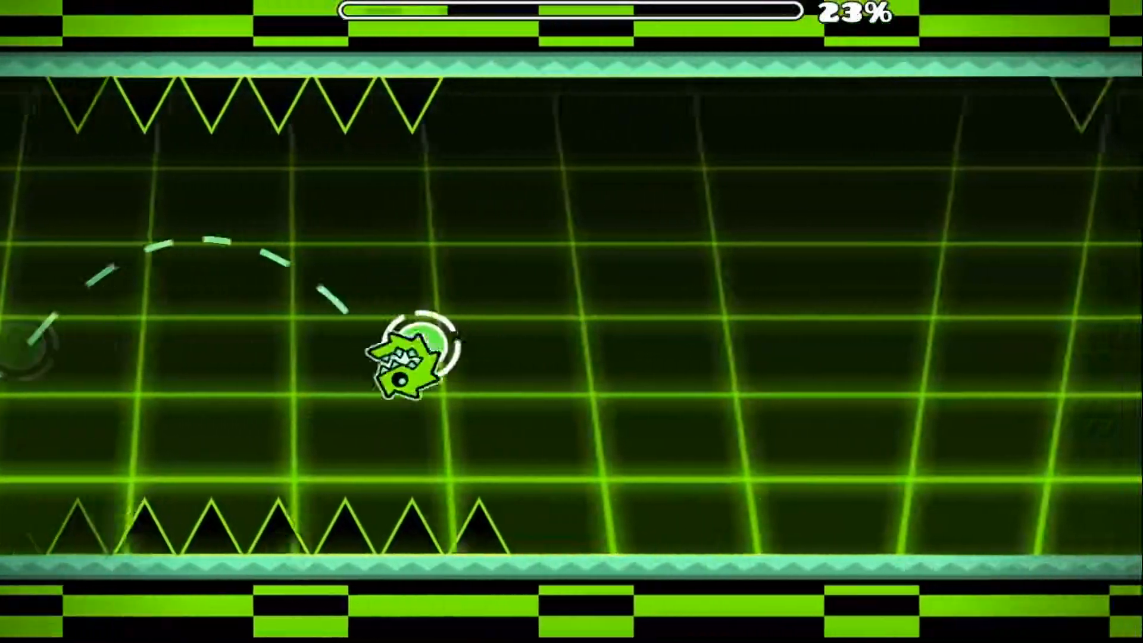
pyautogui.press('space')
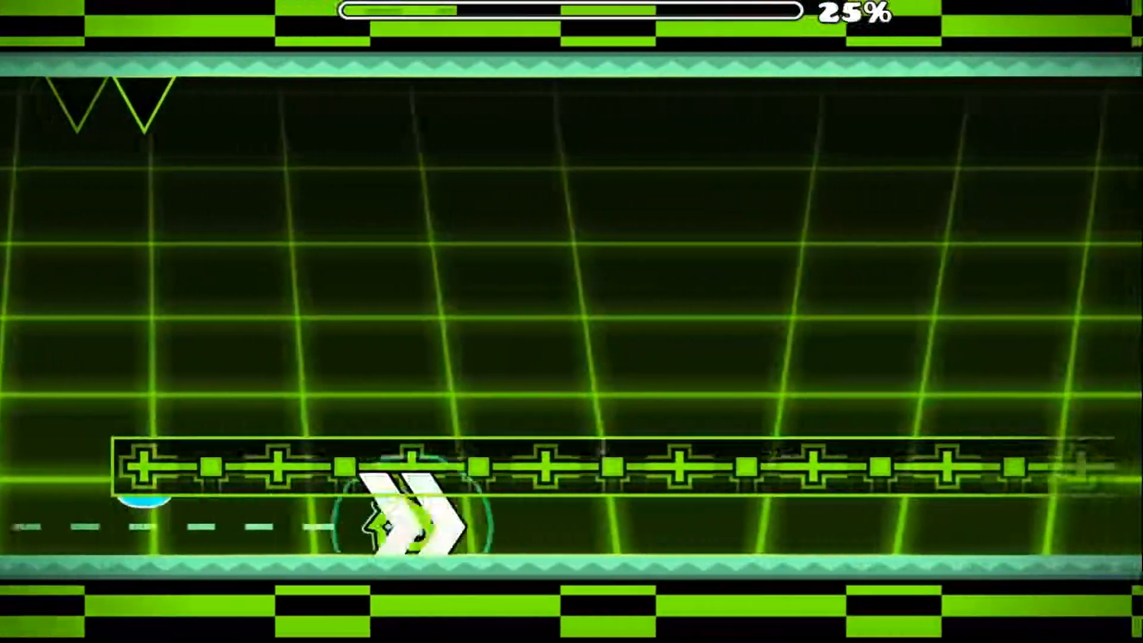
# - Zigzag the wave through the corridors and spiky circles into the ship portal
pyautogui.press('space')
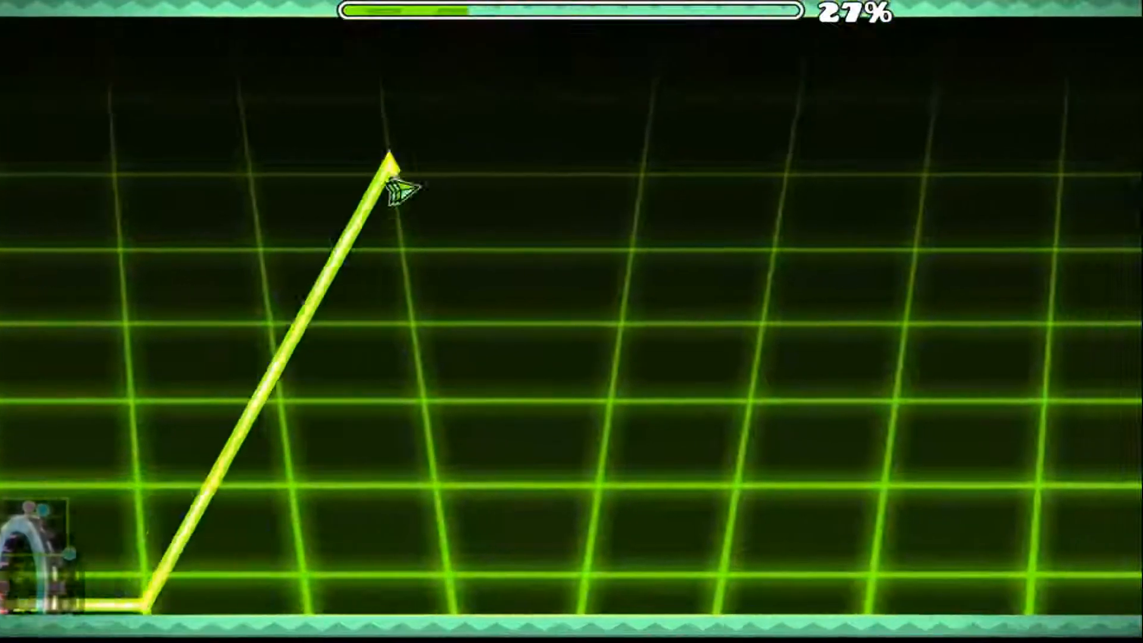
pyautogui.press('space')
pyautogui.press('space')
pyautogui.press('space')
pyautogui.press('space')
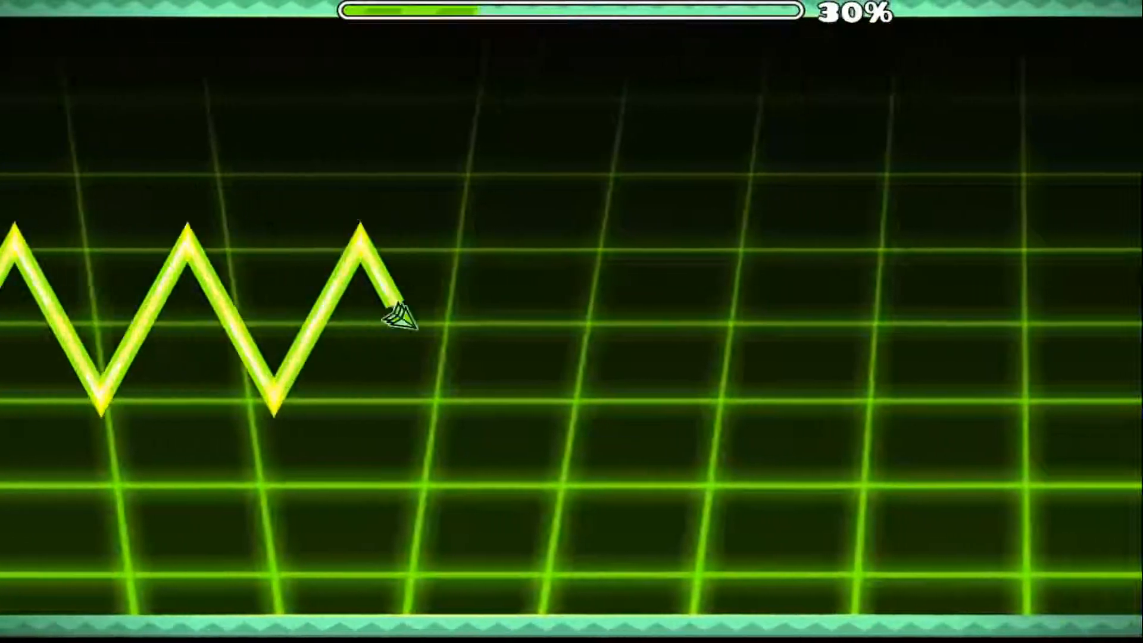
pyautogui.press('space')
pyautogui.press('space')
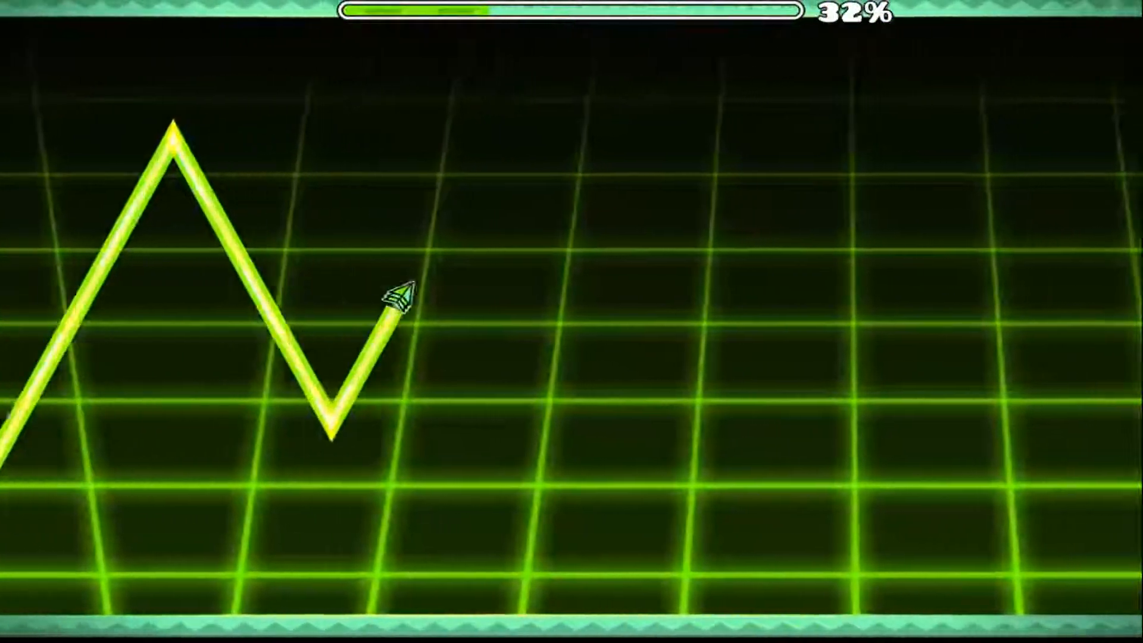
pyautogui.press('space')
pyautogui.press('space')
pyautogui.press('space')
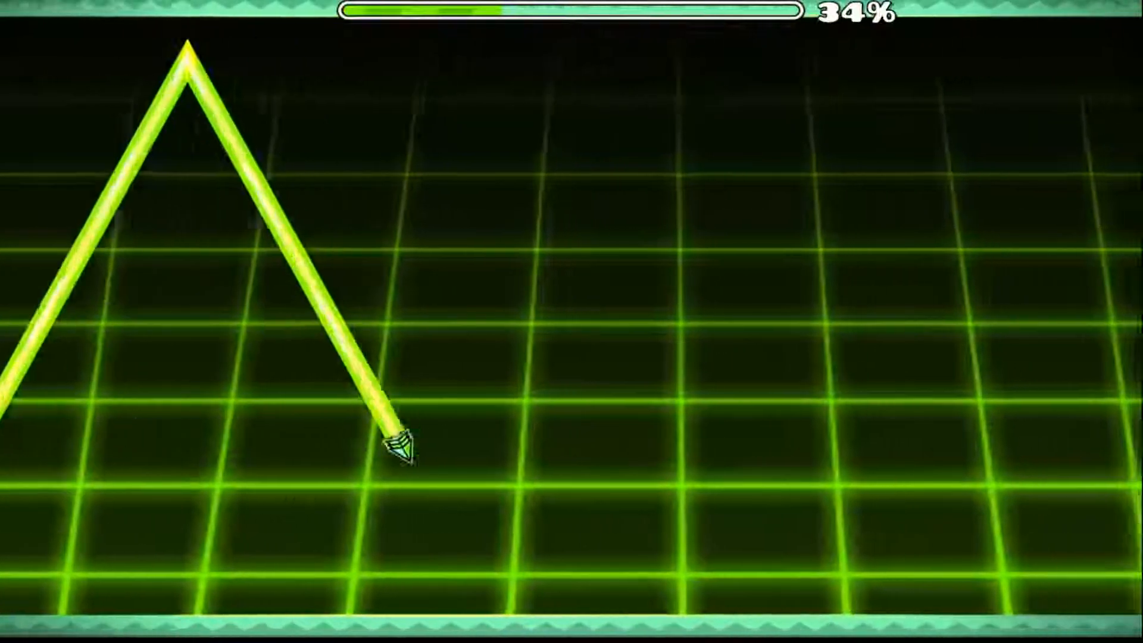
pyautogui.press('space')
pyautogui.press('space')
pyautogui.press('space')
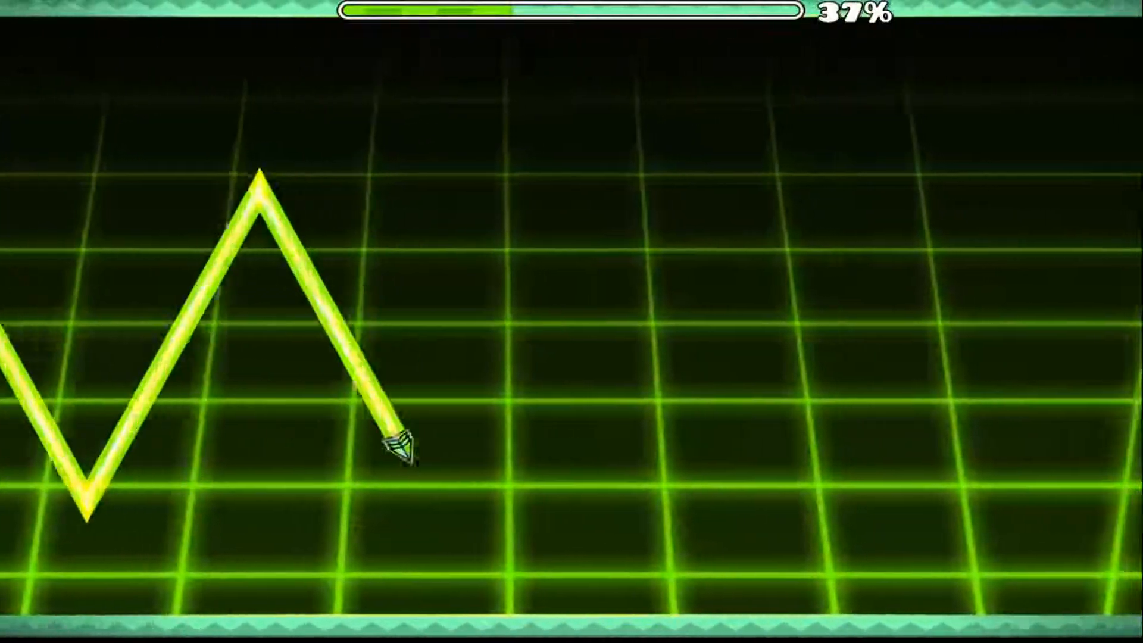
pyautogui.press('space')
pyautogui.press('space')
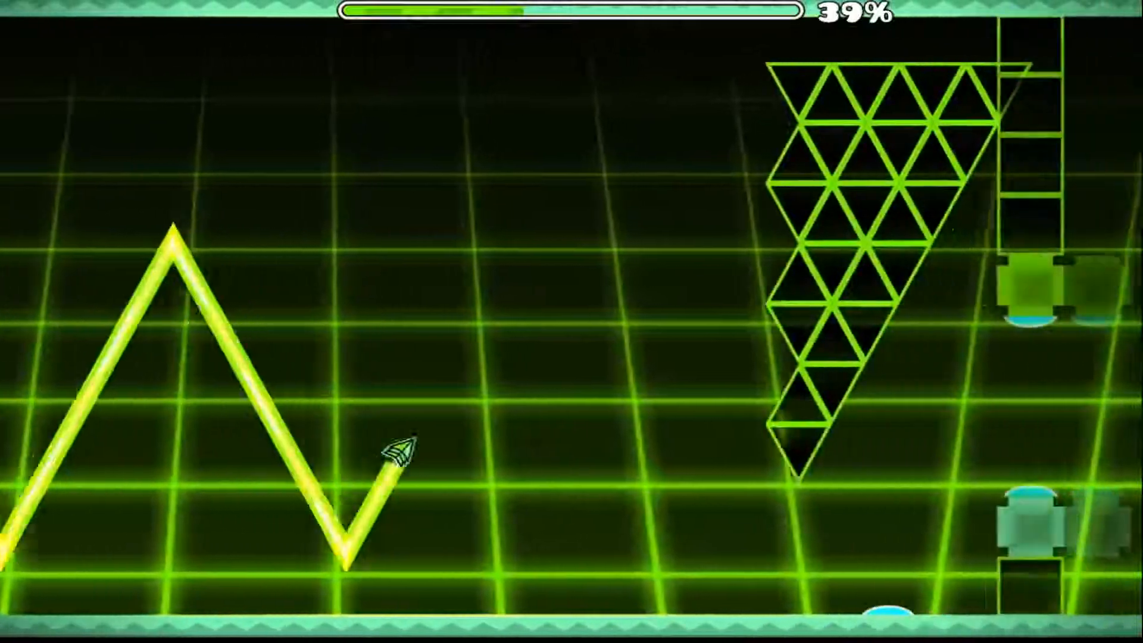
pyautogui.press('space')
pyautogui.press('space')
pyautogui.press('space')
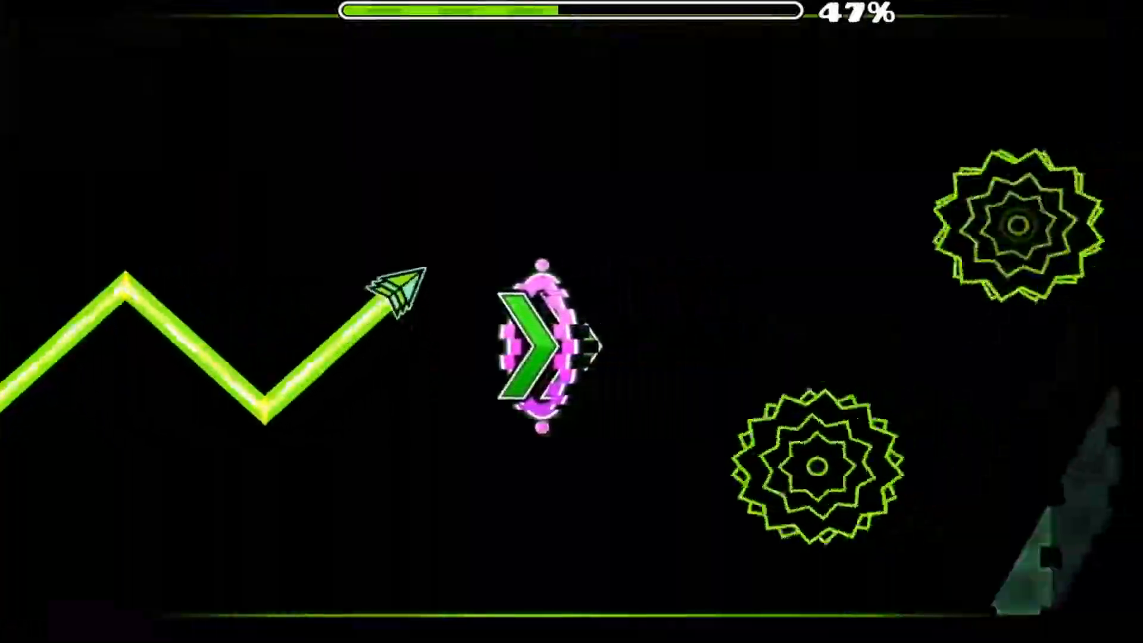
pyautogui.press('space')
pyautogui.press('space')
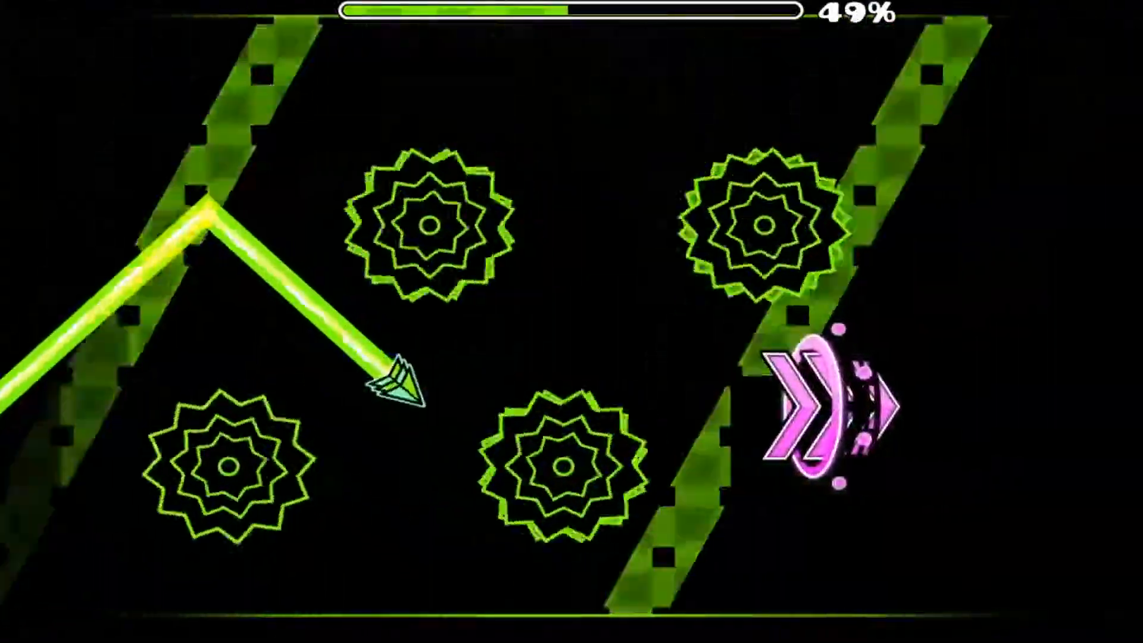
pyautogui.press('space')
pyautogui.press('space')
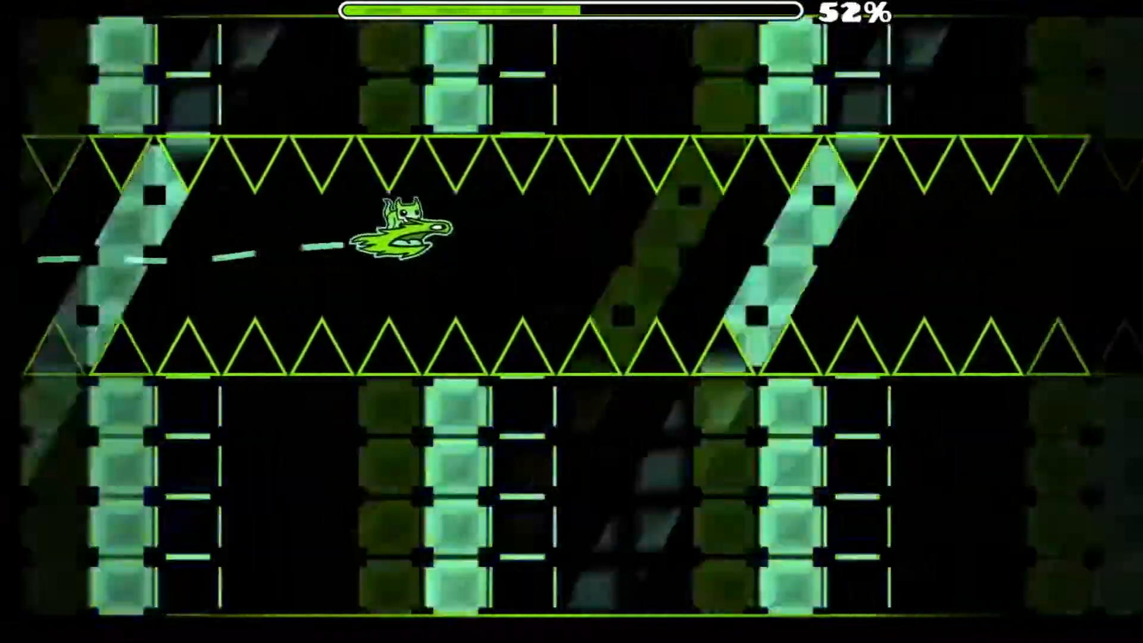
# - Fly the ship and wave through the speed-portal and sawblade finale to complete the verification run
pyautogui.press('space')
pyautogui.press('space')
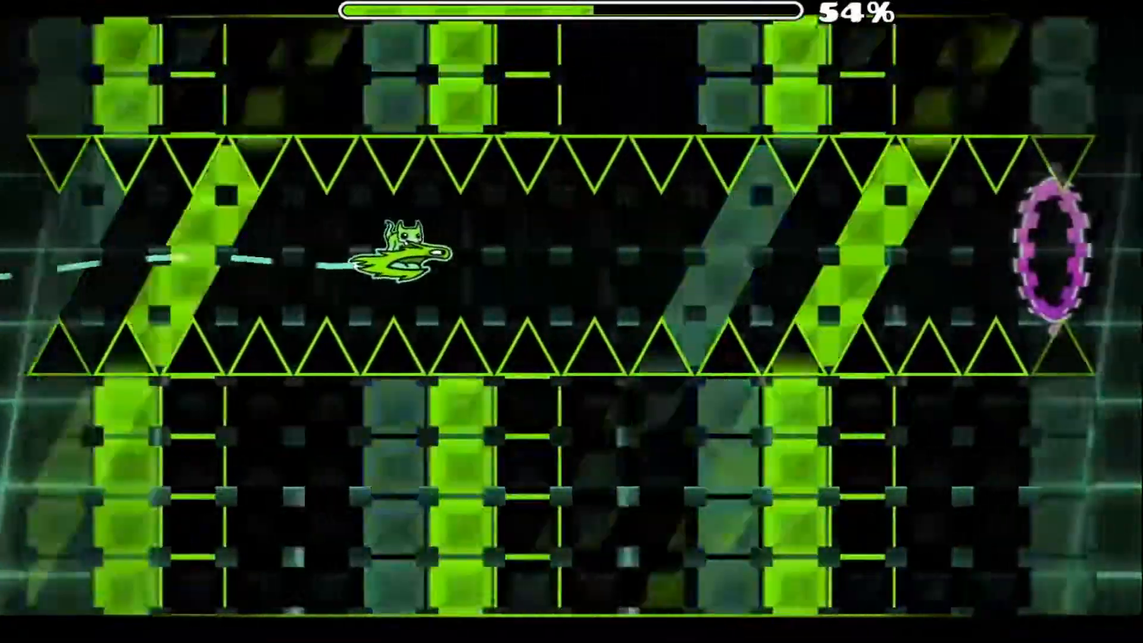
pyautogui.press('space')
pyautogui.press('space')
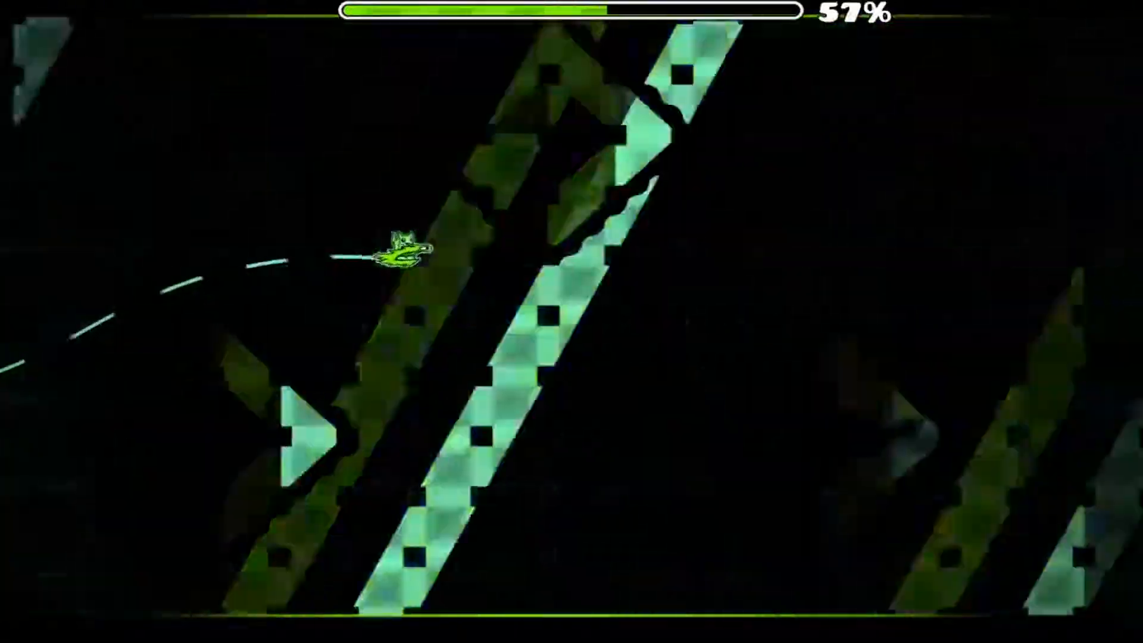
pyautogui.press('space')
pyautogui.press('space')
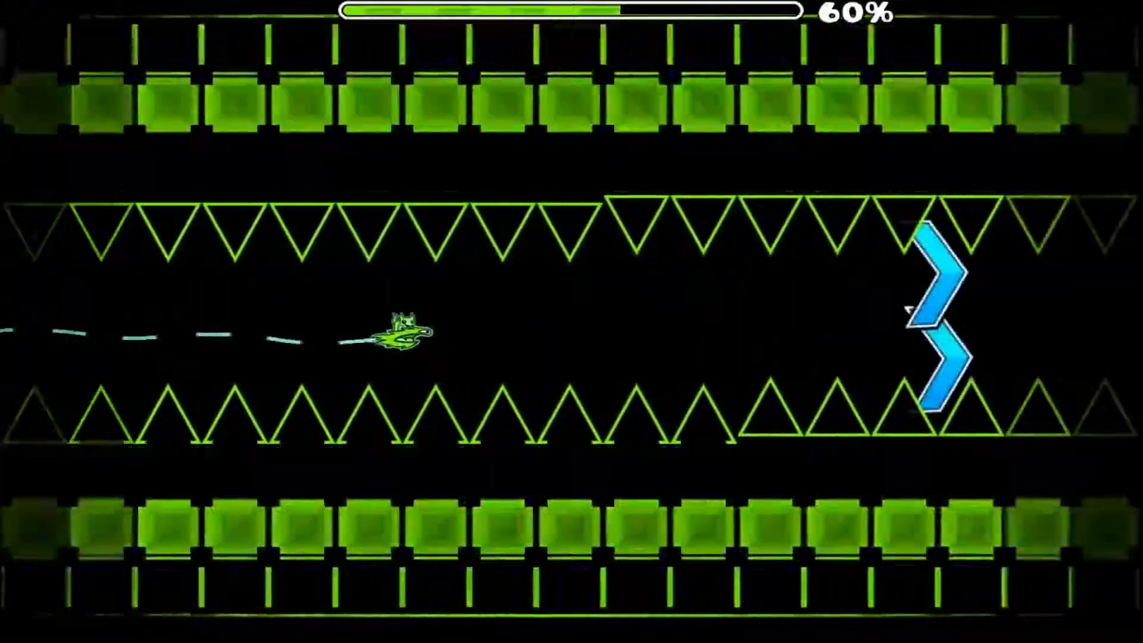
pyautogui.press('space')
pyautogui.press('space')
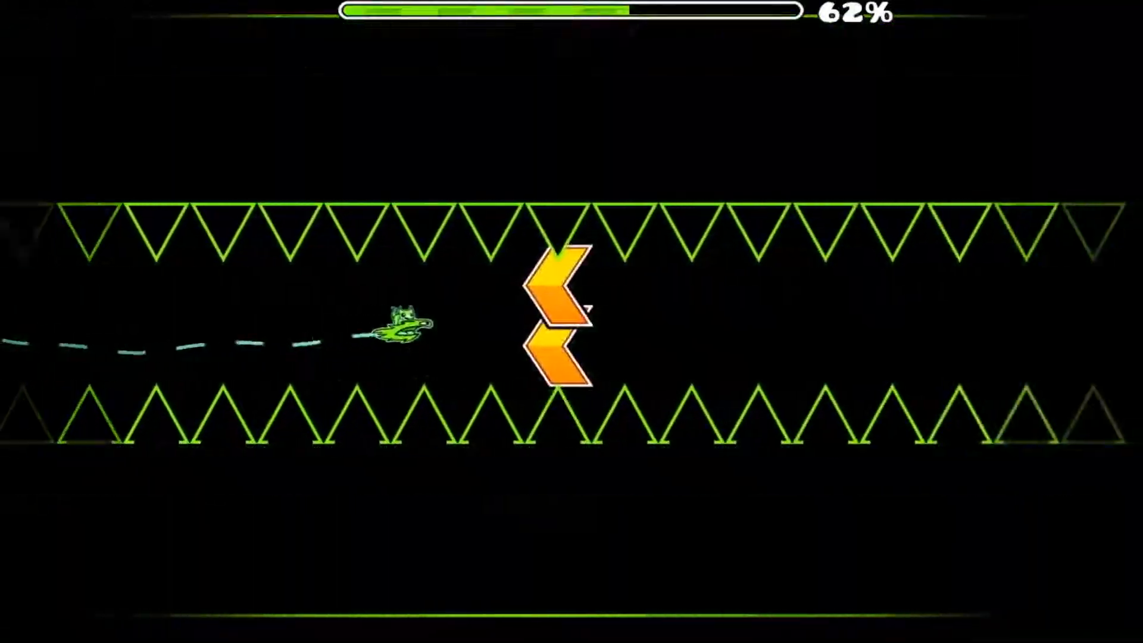
pyautogui.press('space')
pyautogui.press('space')
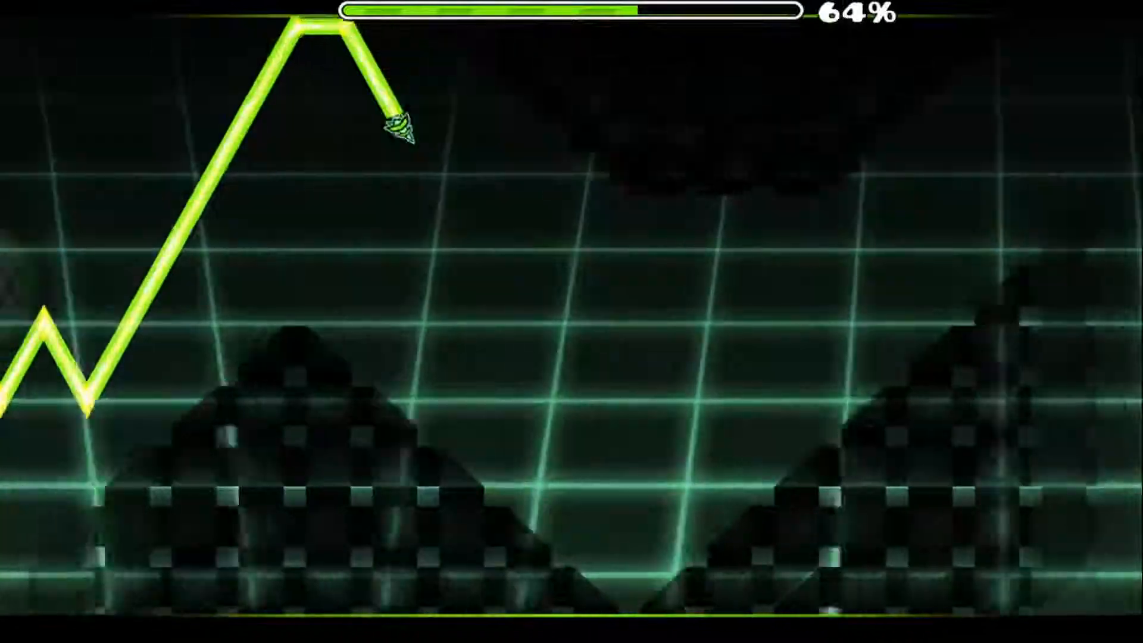
pyautogui.press('space')
pyautogui.press('space')
pyautogui.press('space')
pyautogui.press('space')
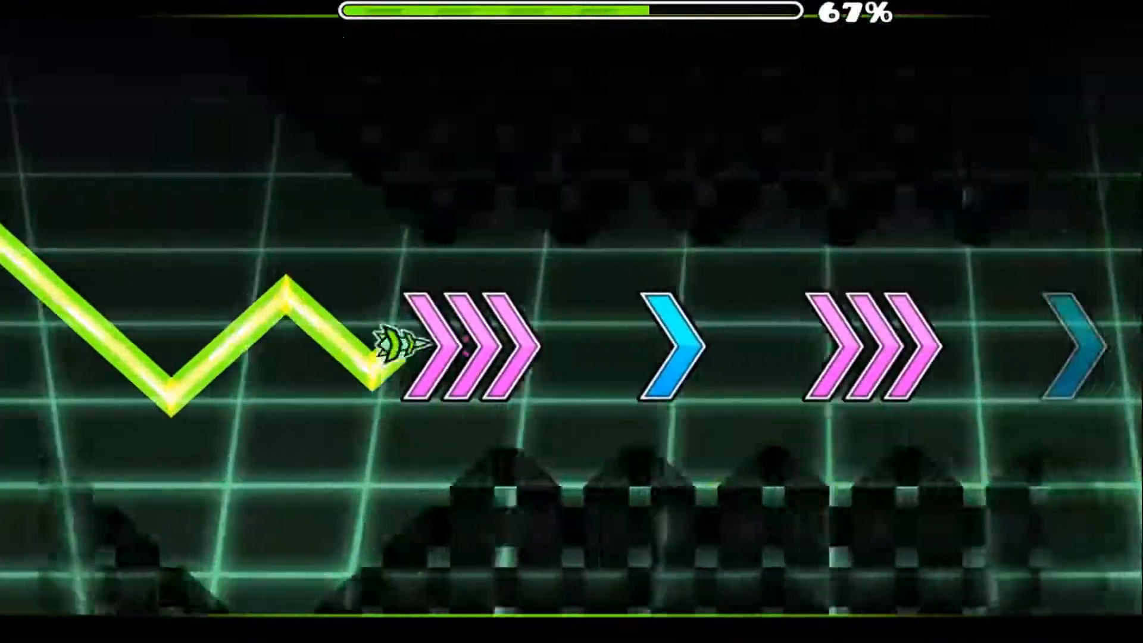
pyautogui.press('space')
pyautogui.press('space')
pyautogui.press('space')
pyautogui.press('space')
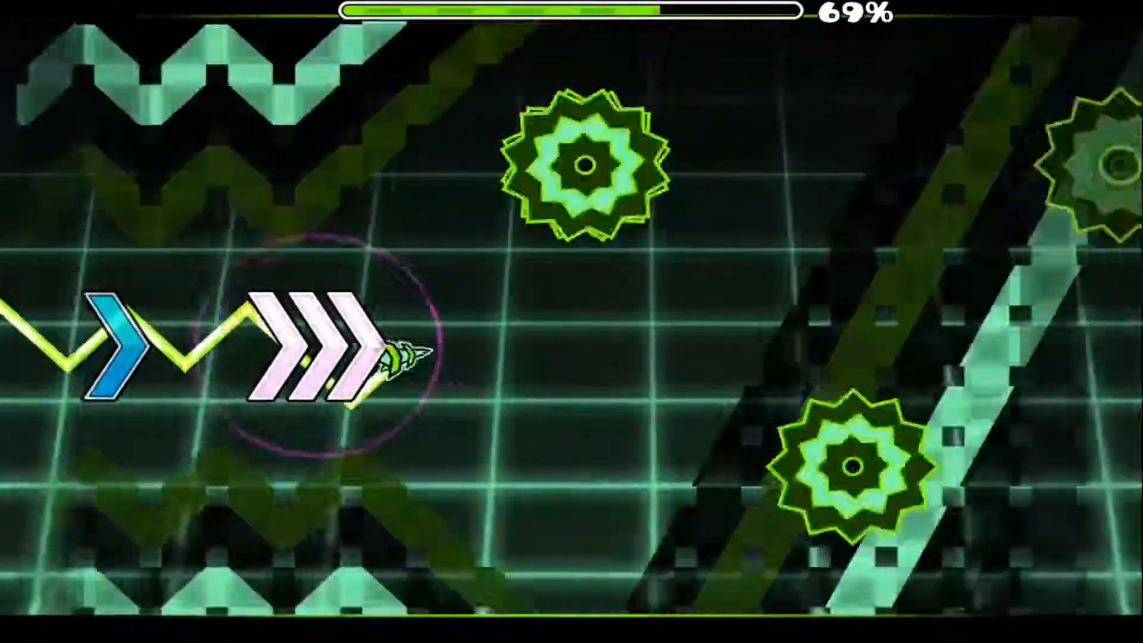
pyautogui.press('space')
pyautogui.press('space')
pyautogui.press('space')
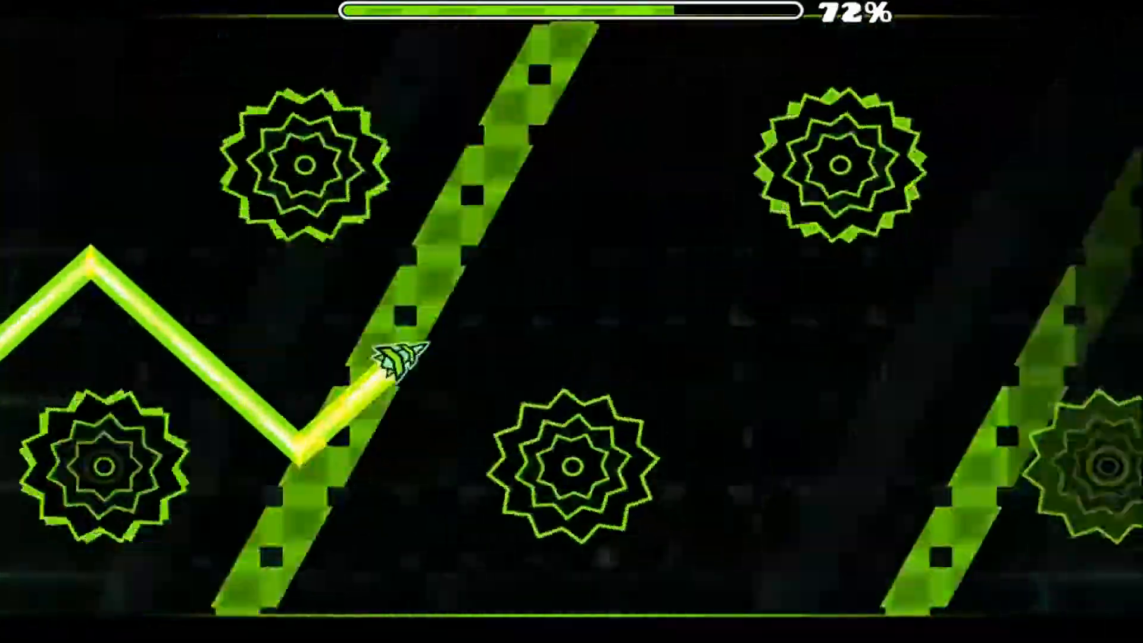
pyautogui.press('space')
pyautogui.press('space')
pyautogui.press('space')
pyautogui.press('space')
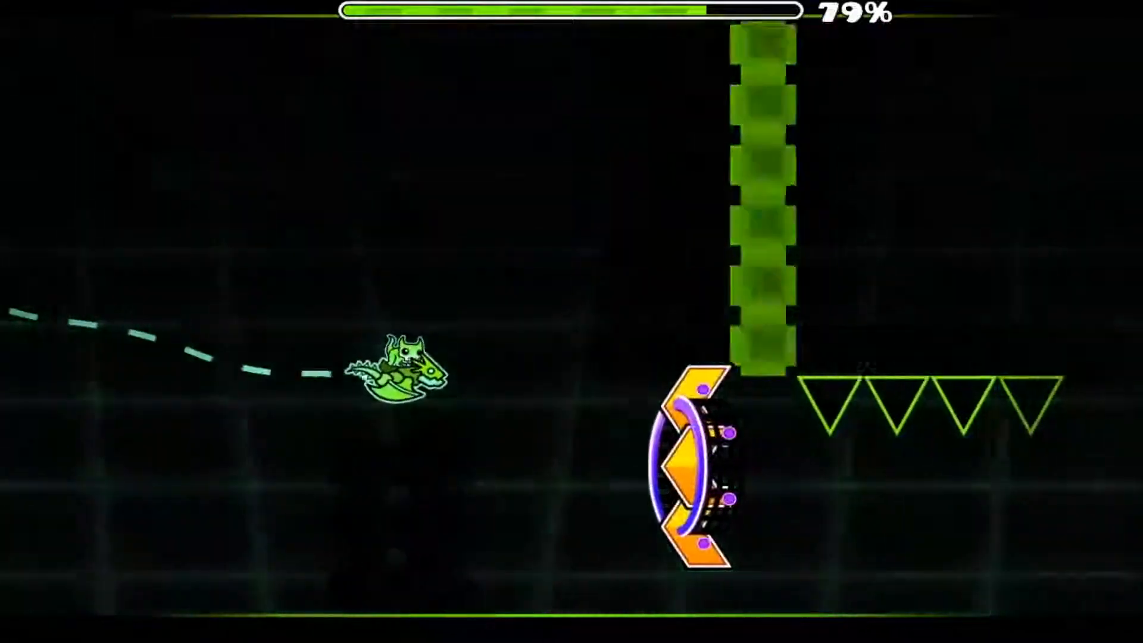
pyautogui.press('space')
pyautogui.press('space')
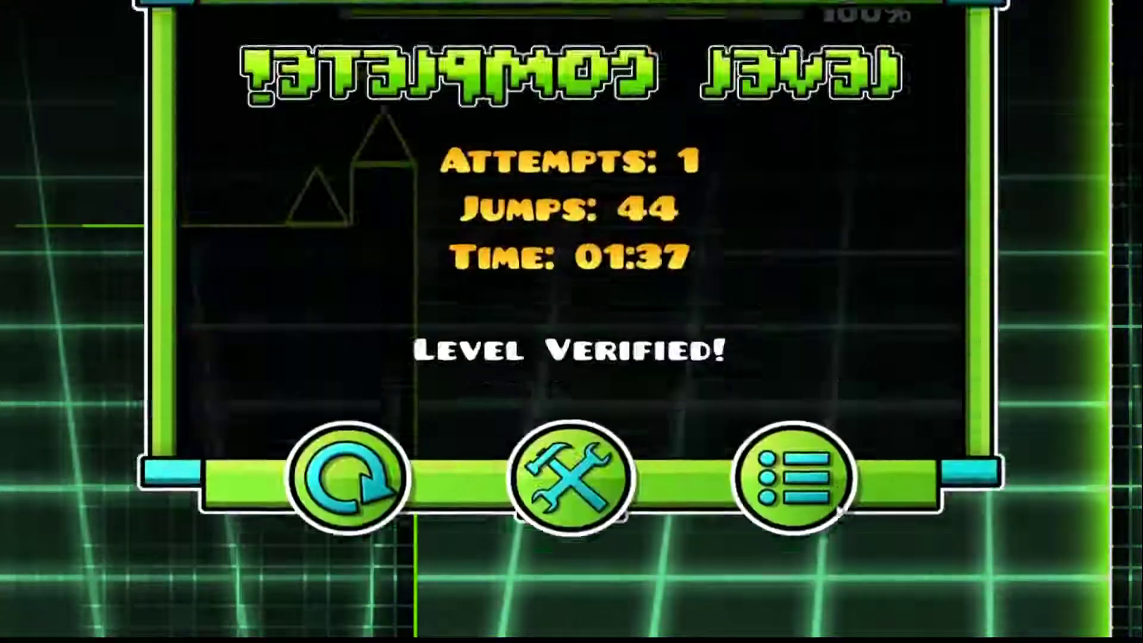
# - Name the level 'Canc3r circl3s', add the old-project description, and bring up the share dialog
pyautogui.click(822, 487)
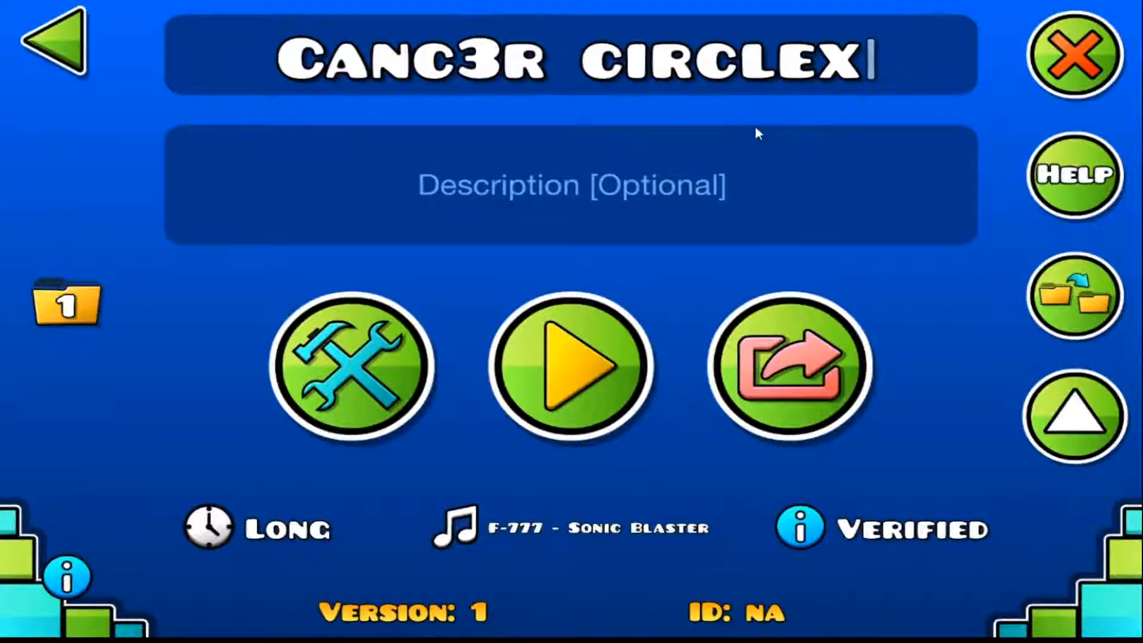
pyautogui.press('BackSpace')
pyautogui.write('s')
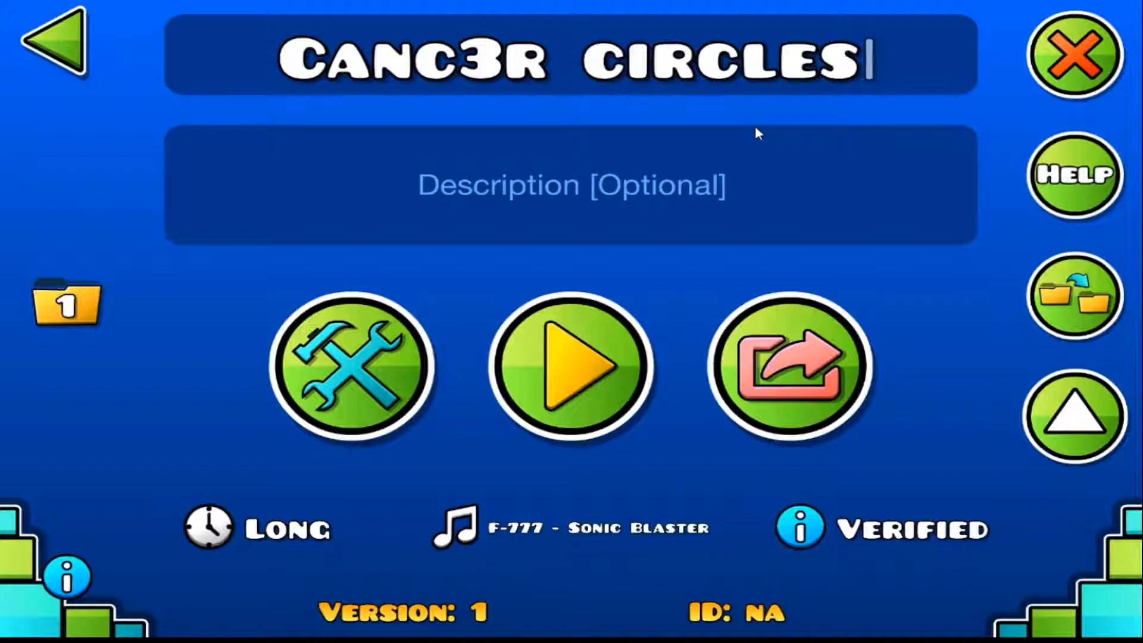
pyautogui.press('BackSpace')
pyautogui.press('BackSpace')
pyautogui.write('3s')
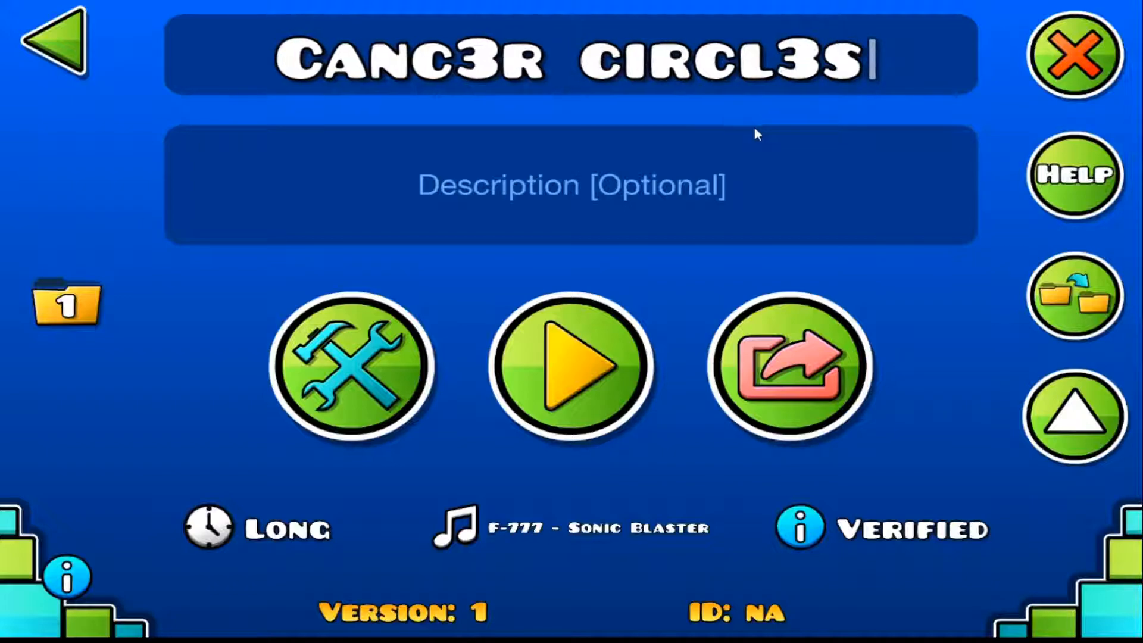
pyautogui.click(701, 160)
pyautogui.write('ol')
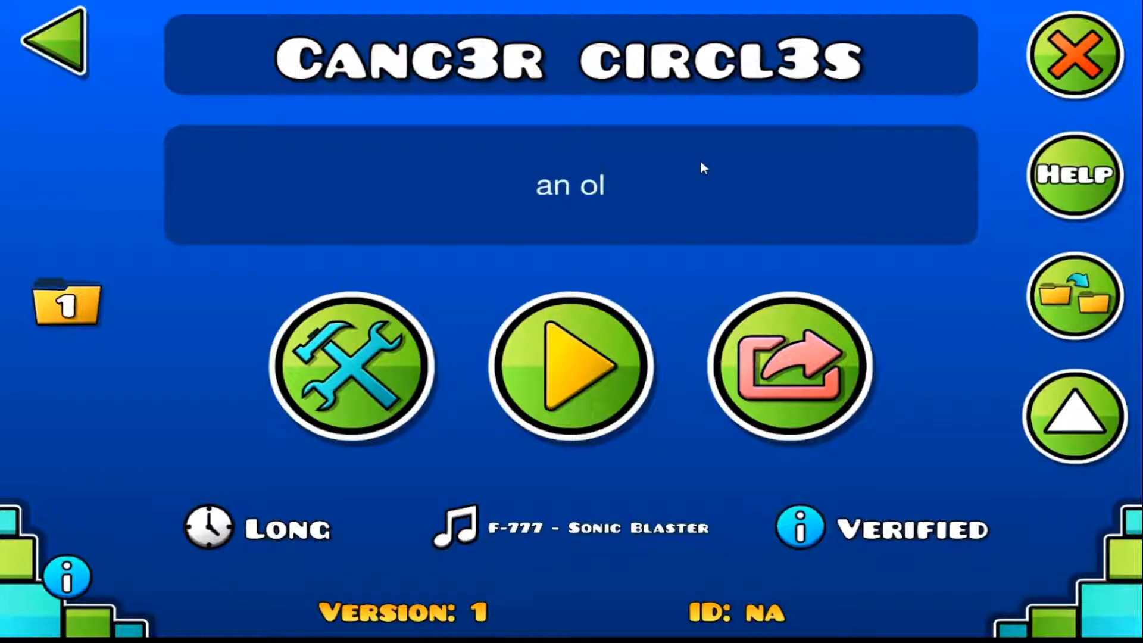
pyautogui.write('d projec')
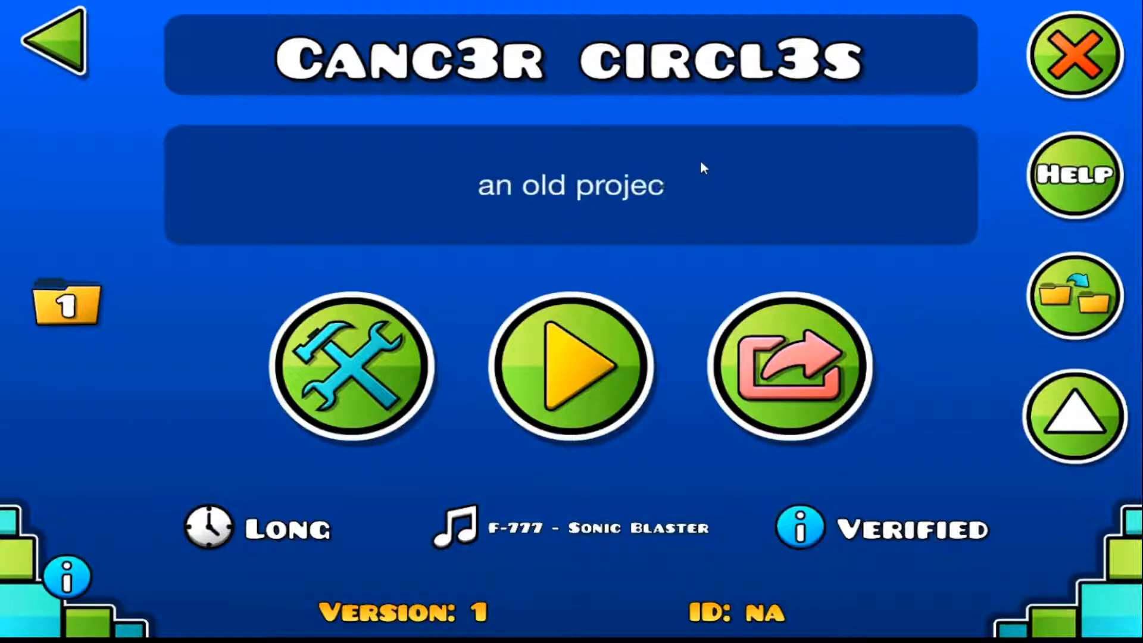
pyautogui.write('t that i hav')
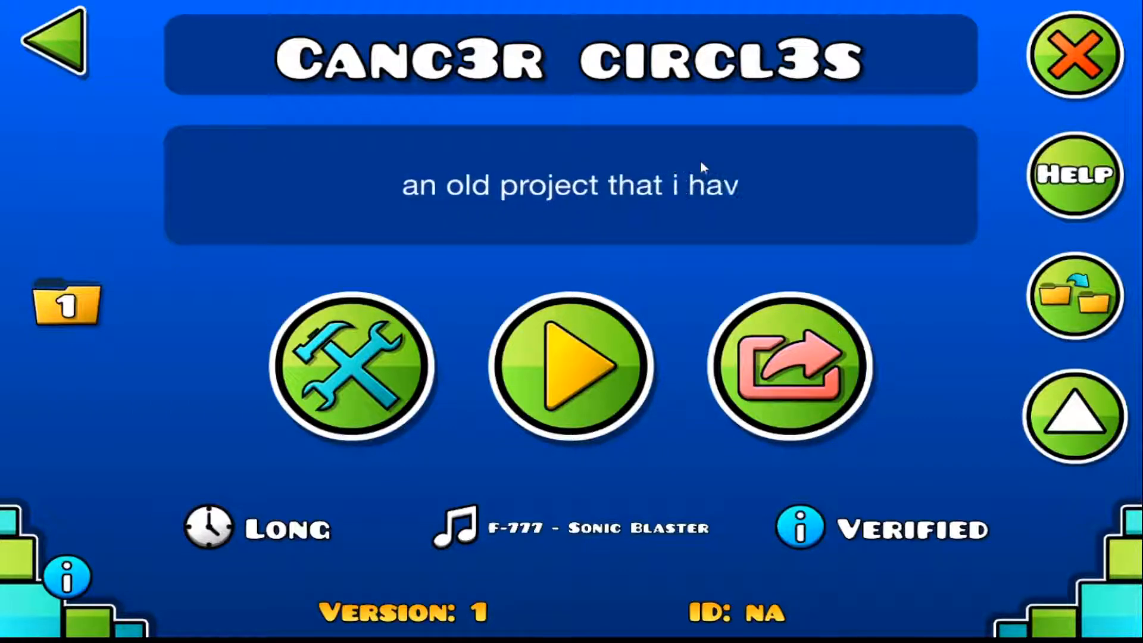
pyautogui.write('e kept')
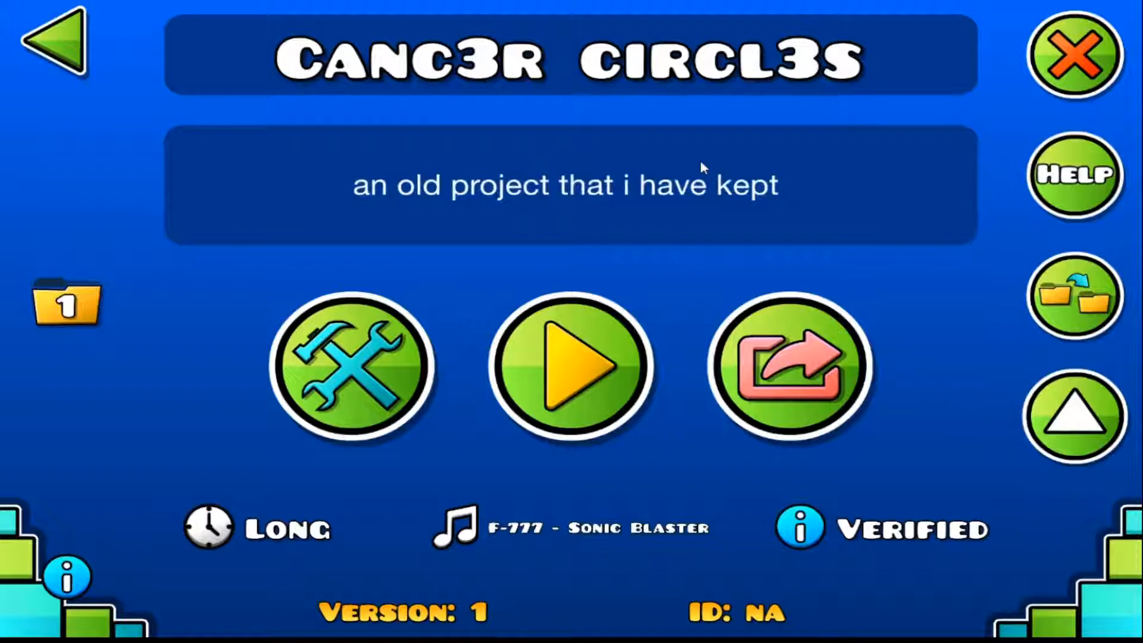
pyautogui.write(' over the years')
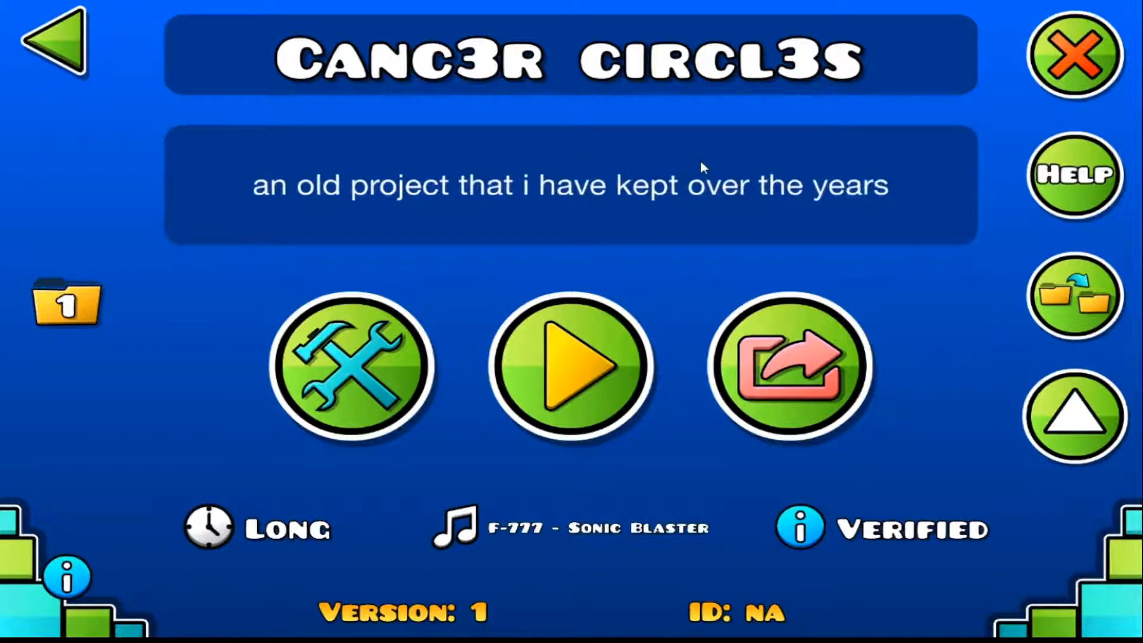
pyautogui.write(' and decided to verify')
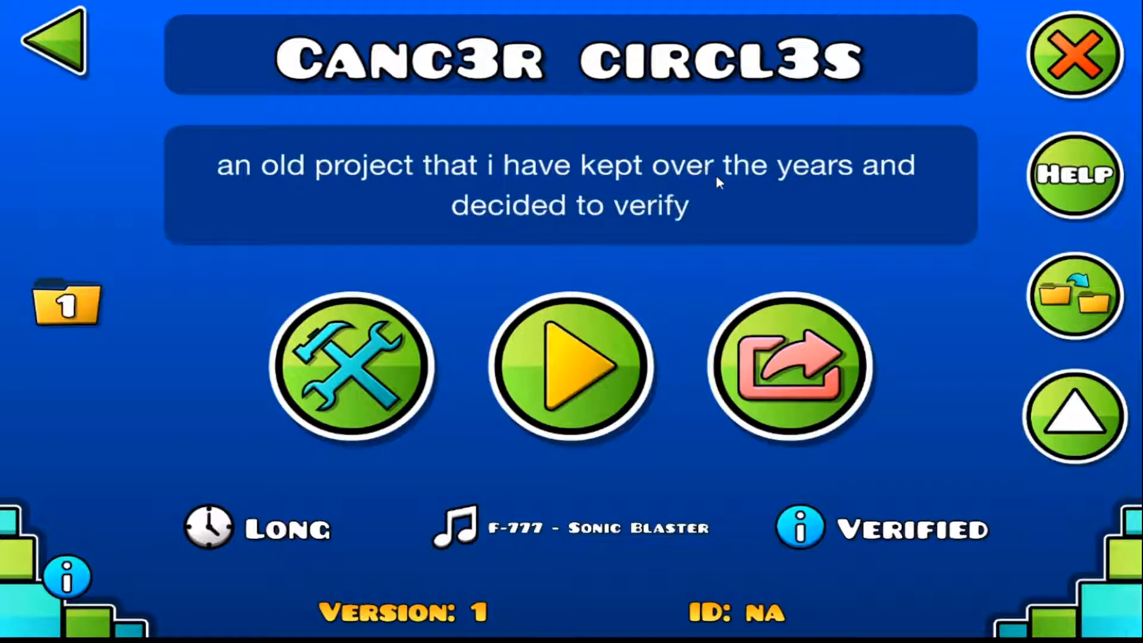
pyautogui.click(777, 366)
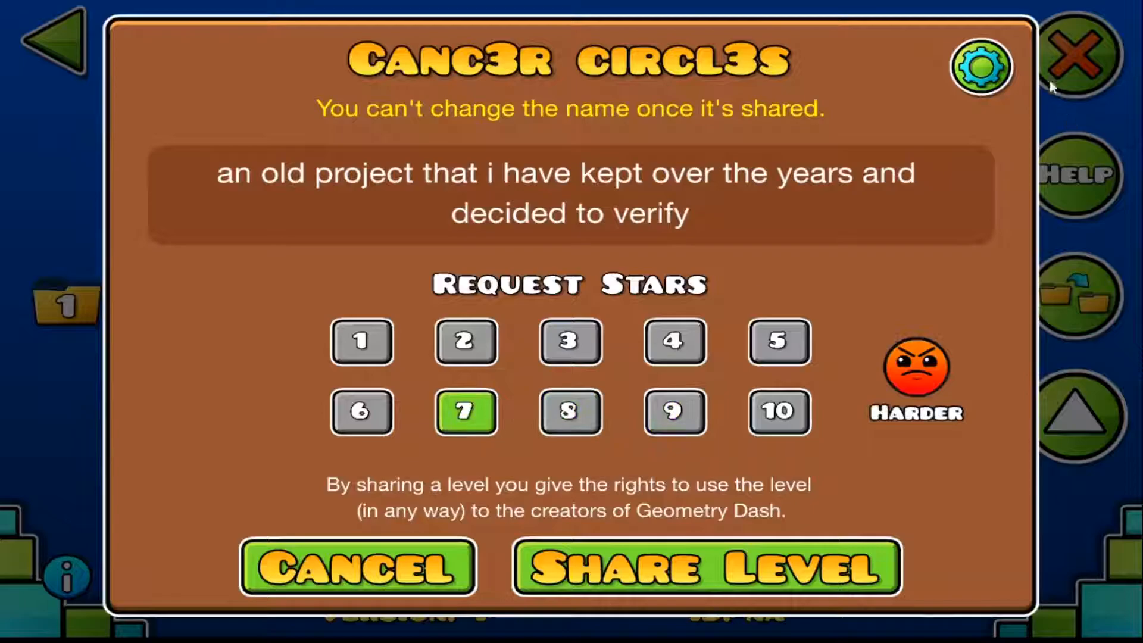
# - Upload 'Canc3r circl3s' online with Allow Copy unchecked so My Levels marks it Uploaded
pyautogui.click(984, 64)
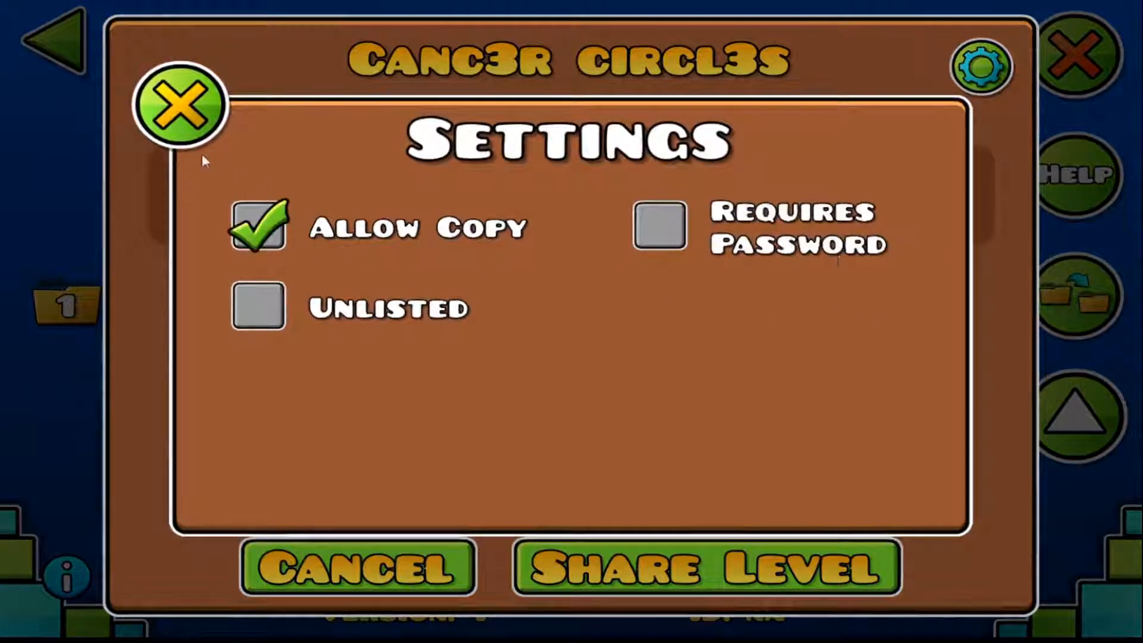
pyautogui.click(181, 105)
pyautogui.click(982, 65)
pyautogui.click(258, 228)
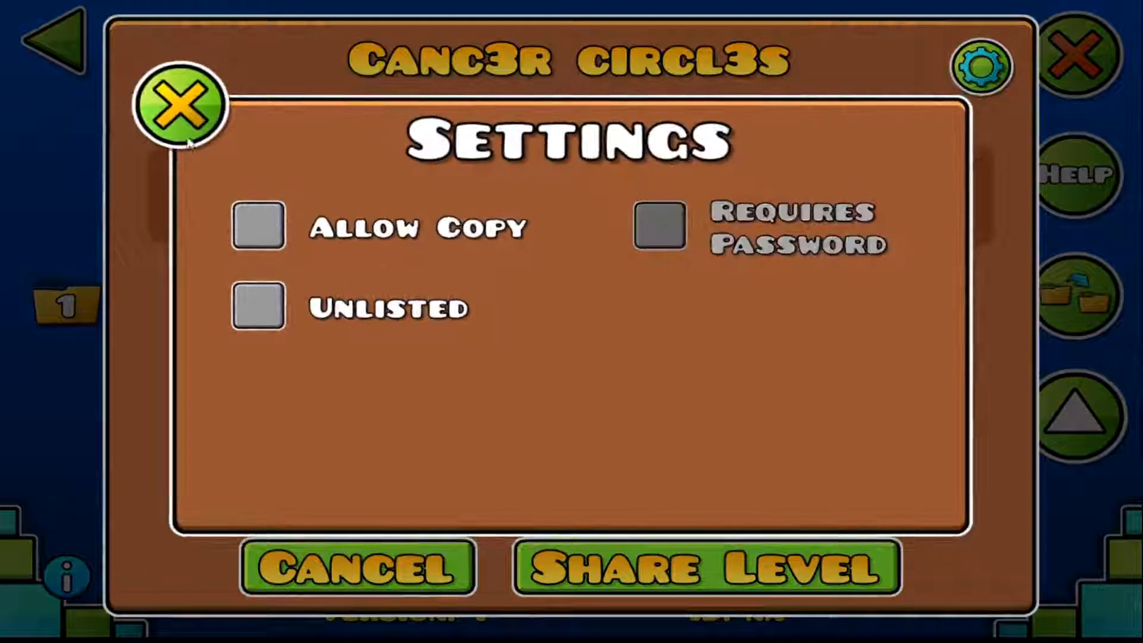
pyautogui.click(179, 107)
pyautogui.click(708, 579)
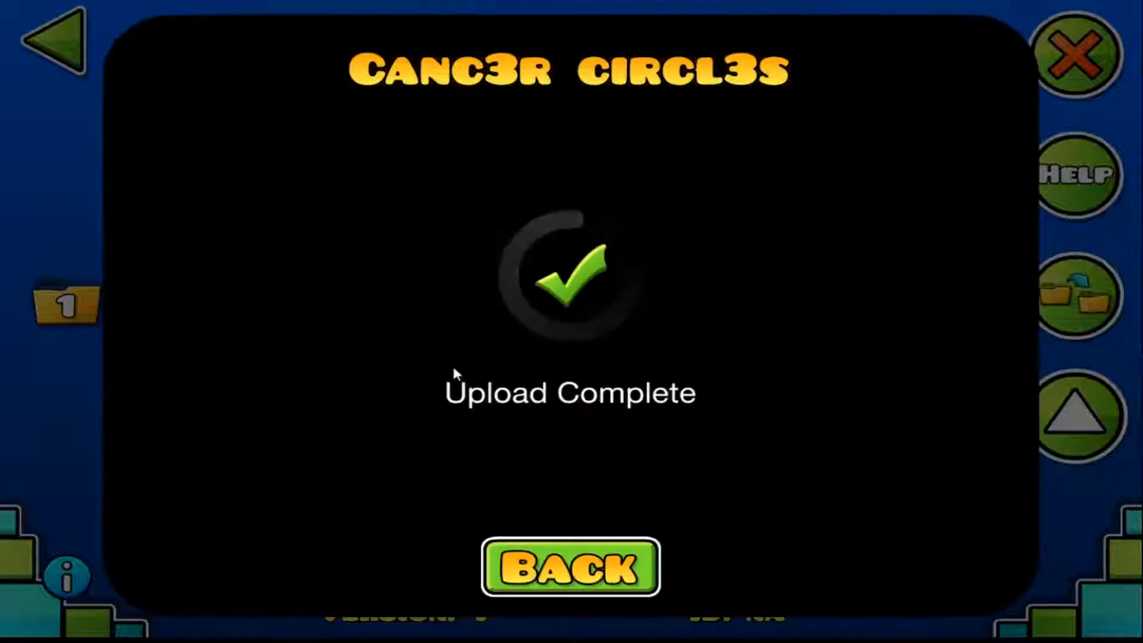
pyautogui.click(569, 563)
# - Back out to the online page of 'Canc3r circl3s' and give it a like
pyautogui.press('Escape')
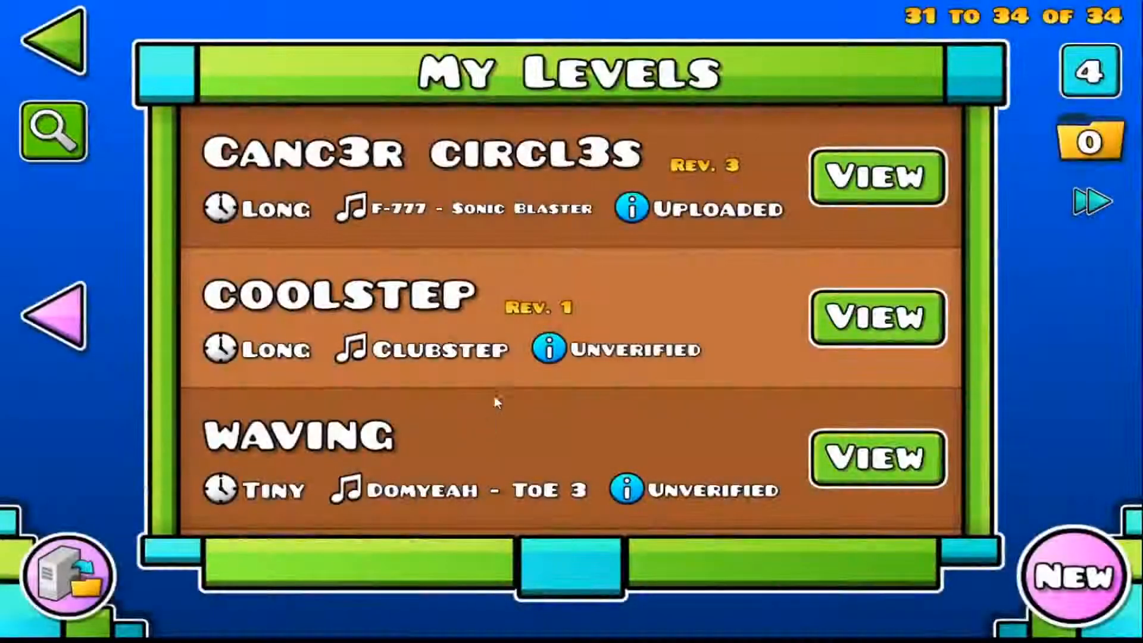
pyautogui.press('Escape')
pyautogui.press('Escape')
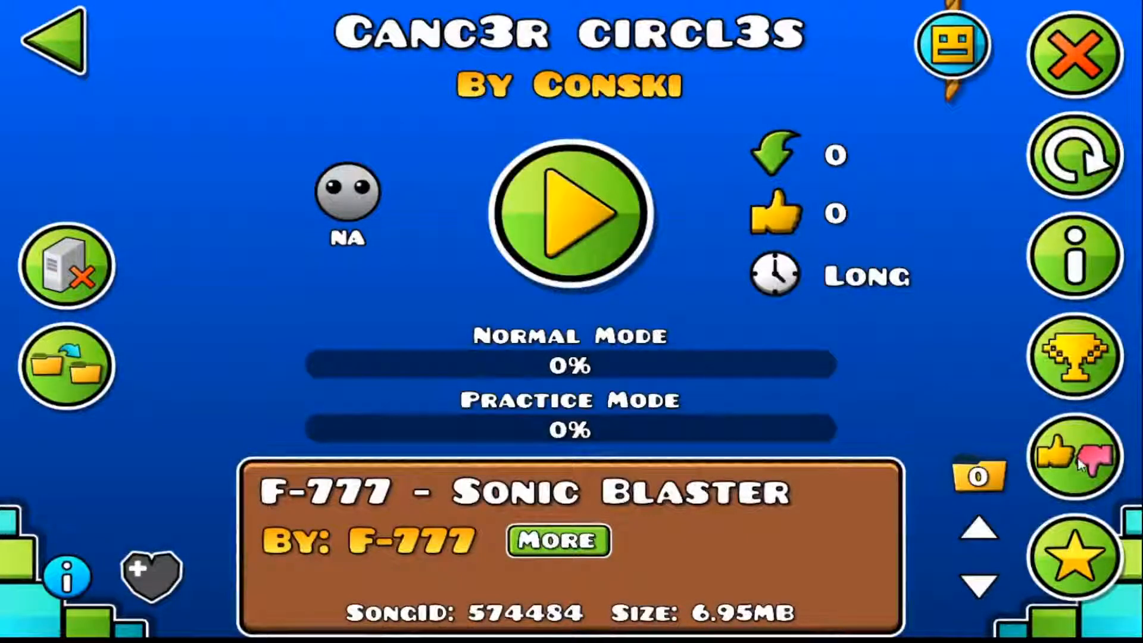
pyautogui.click(1085, 462)
pyautogui.click(474, 346)
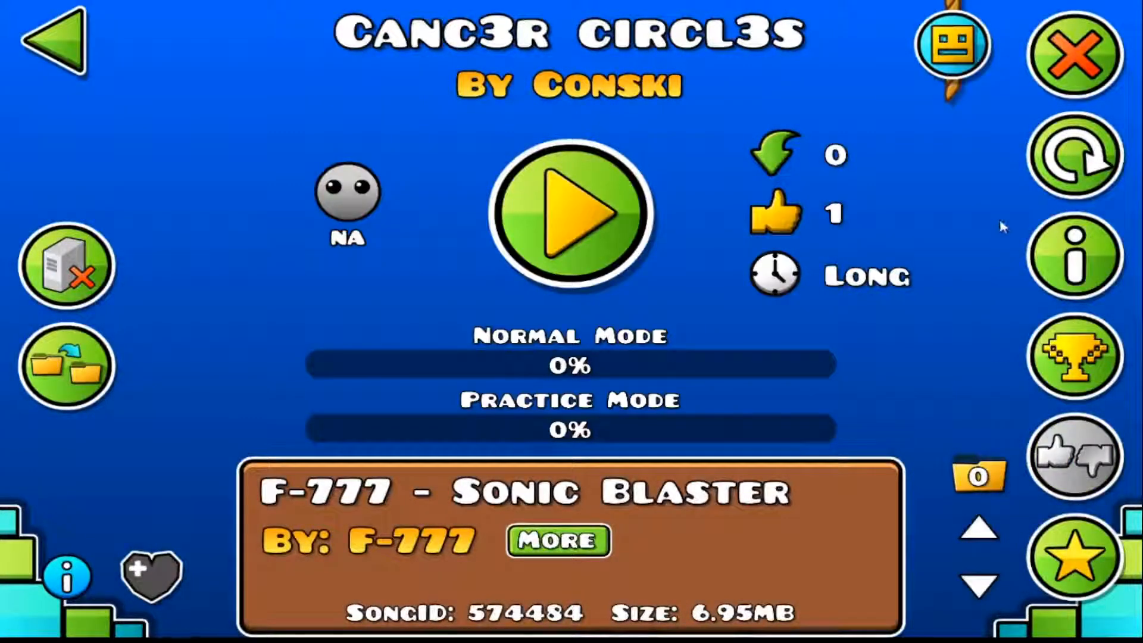
# - Check the level's info and description, then start playing the online copy
pyautogui.click(1075, 257)
pyautogui.click(107, 44)
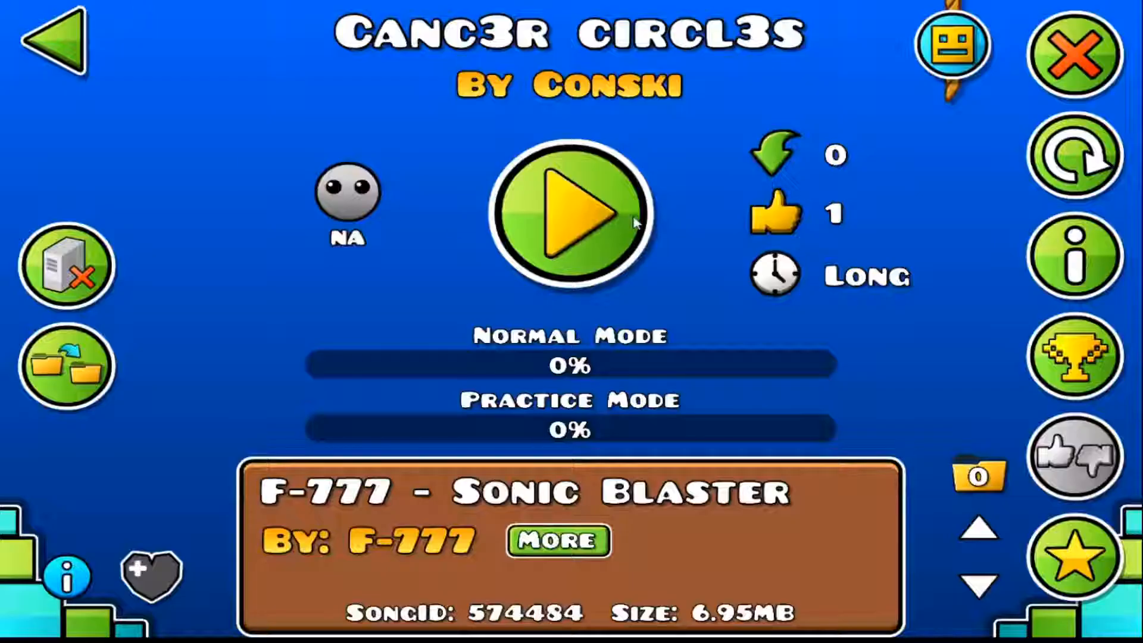
pyautogui.click(635, 224)
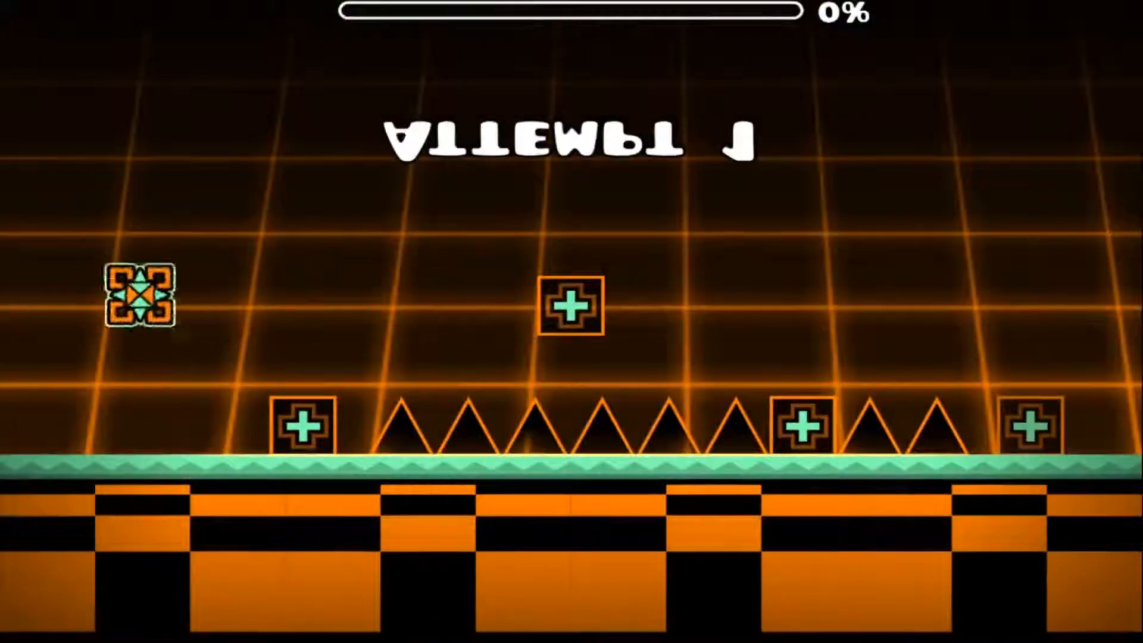
# - Jump the cube over the first spikes and off the opening orbs toward 4% progress
pyautogui.press('space')
pyautogui.press('space')
pyautogui.press('space')
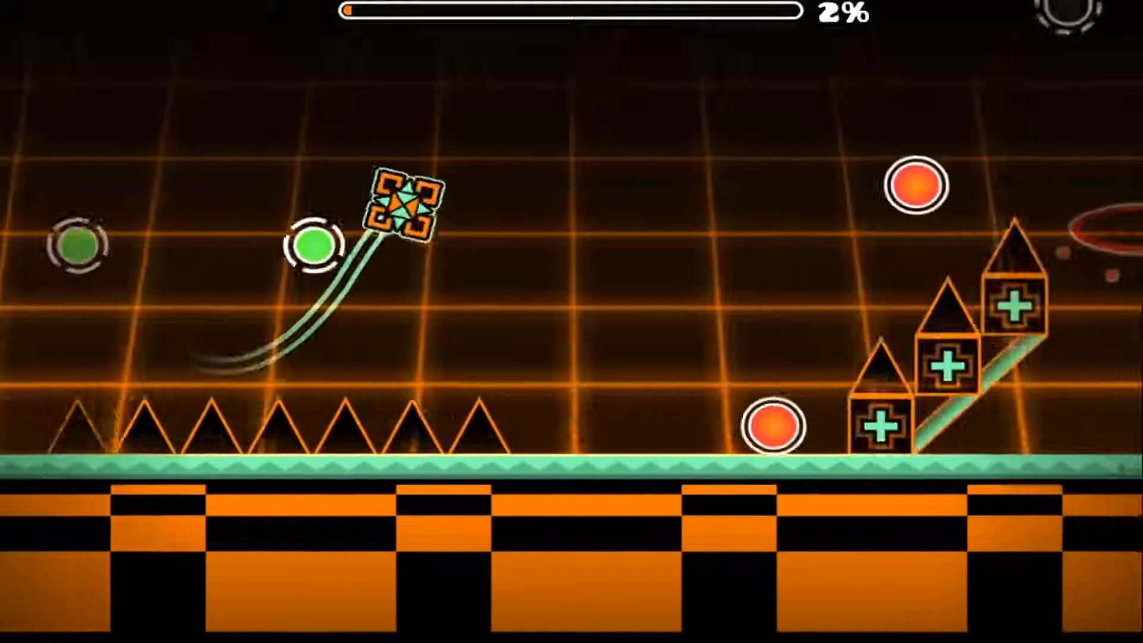
pyautogui.press('space')
pyautogui.press('space')
pyautogui.press('space')
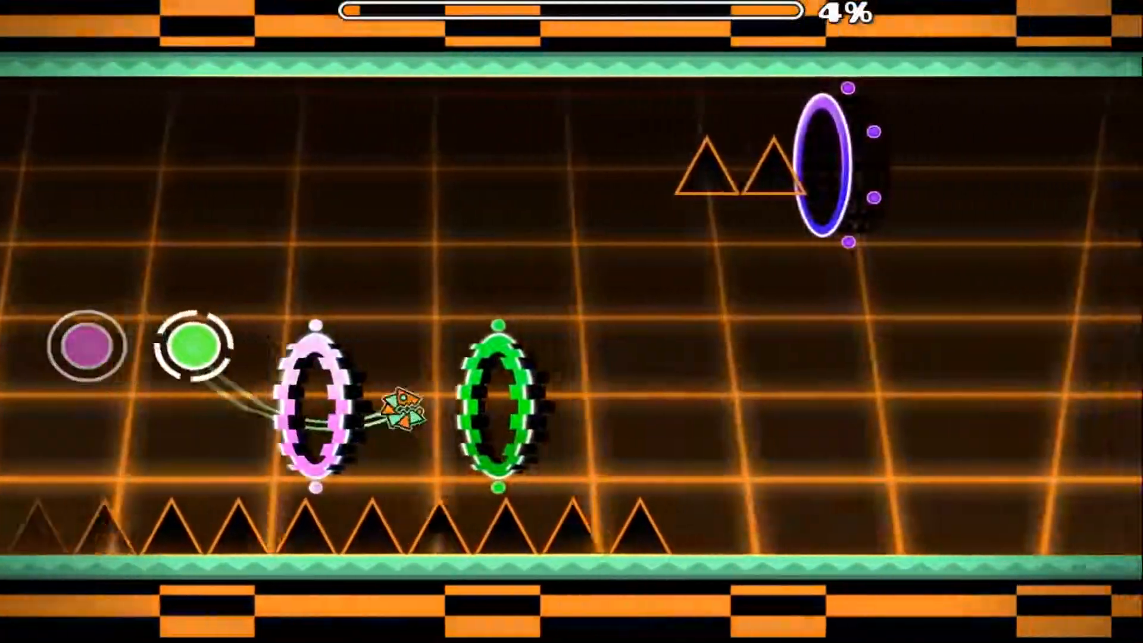